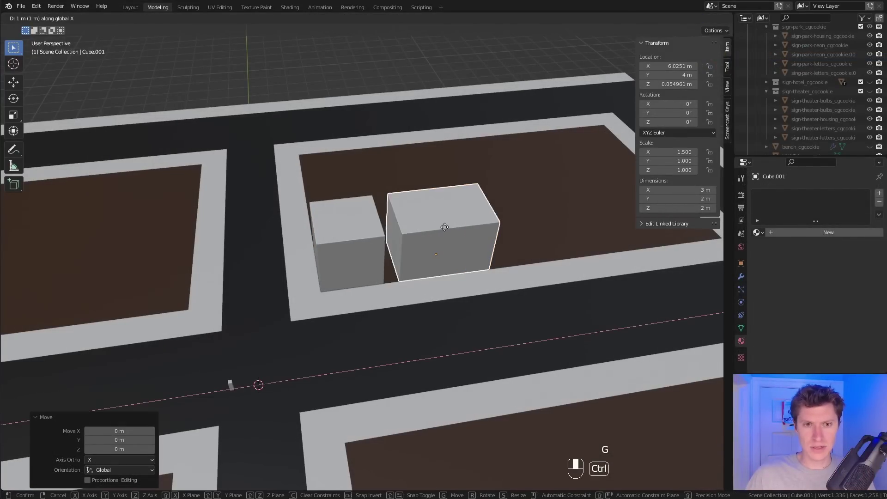
Step: Move the larger block 1 m along the X axis inside the city block
left_click(444, 226)
middle_click_drag(444, 226, 422, 234)
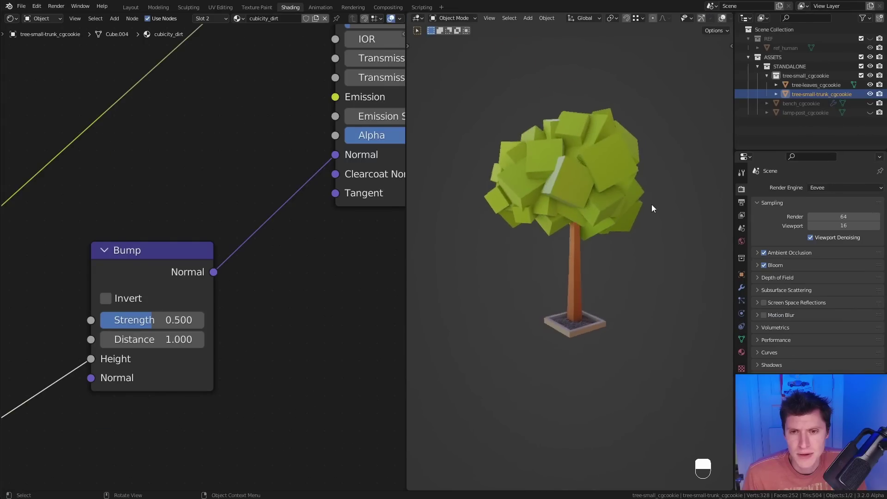
middle_click_drag(651, 204, 644, 218)
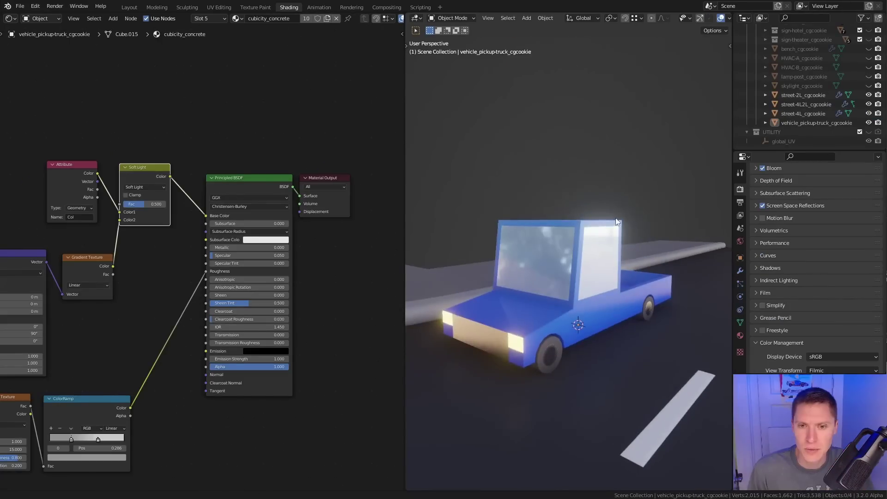
middle_click_drag(616, 217, 658, 212)
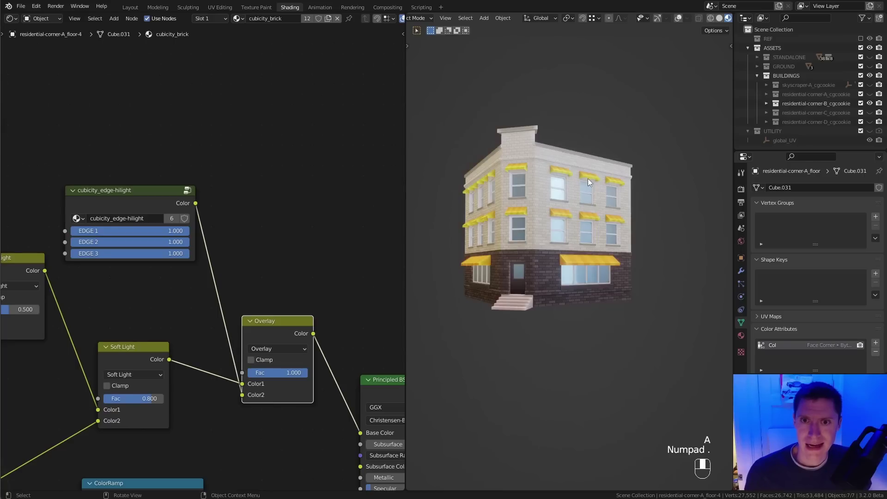
middle_click_drag(588, 179, 637, 168)
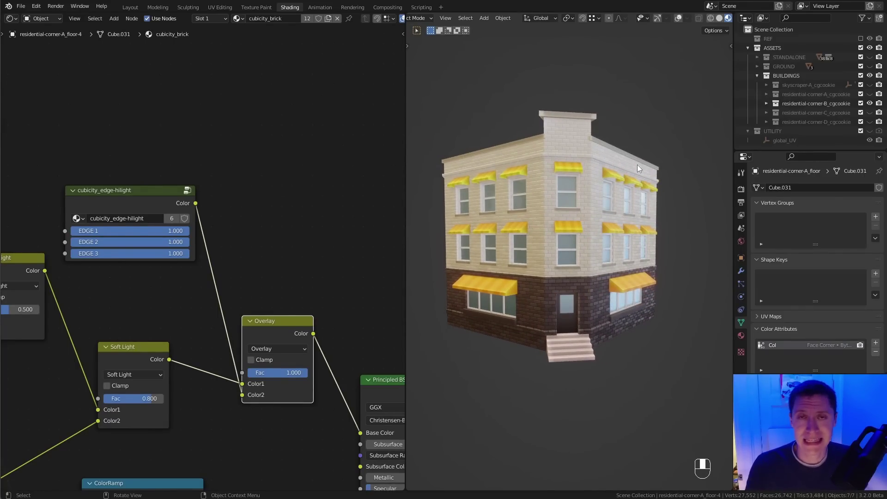
middle_click_drag(622, 277, 644, 239, "shift")
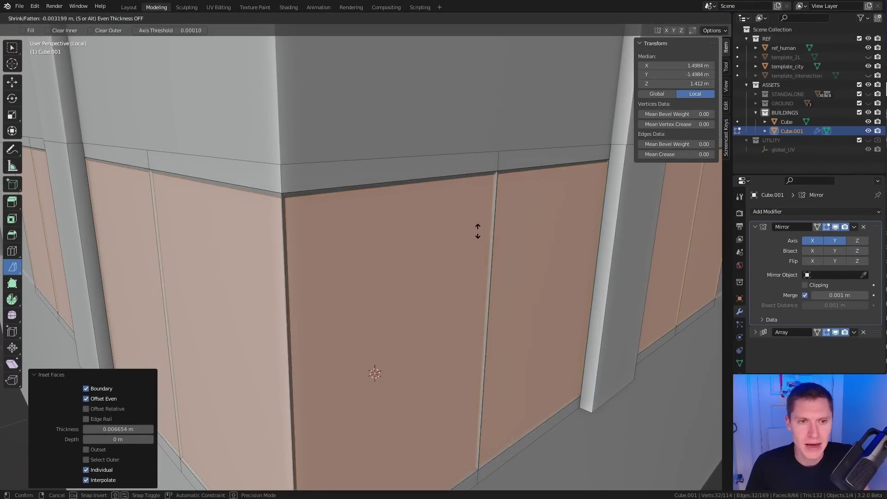
Step: Apply Shrink/Fatten to the inset window panels on the skyscraper's lowest window floor with an offset of 0.00566 m
left_click(479, 214)
scroll(476, 182, "down", 8)
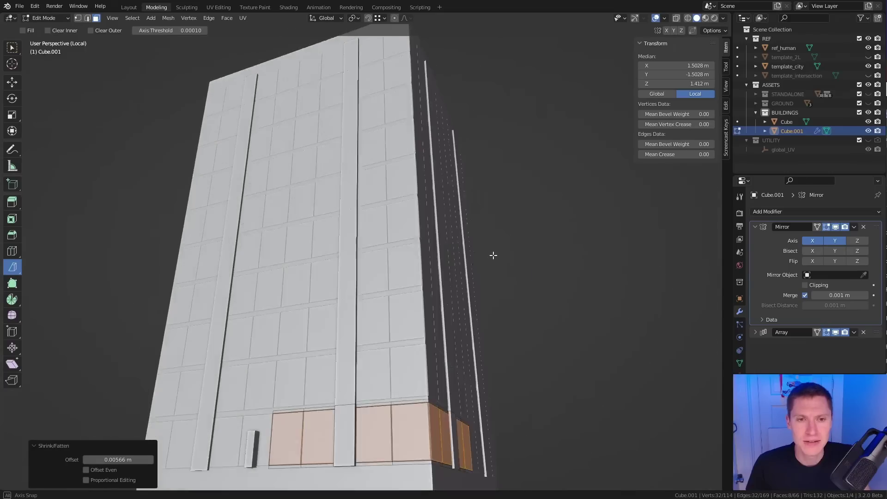
scroll(512, 245, "up", 5)
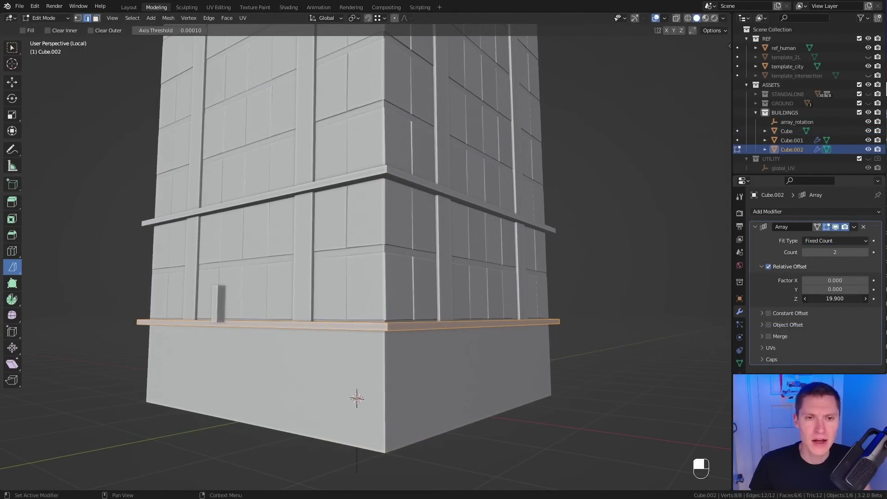
scroll(428, 251, "up", 6)
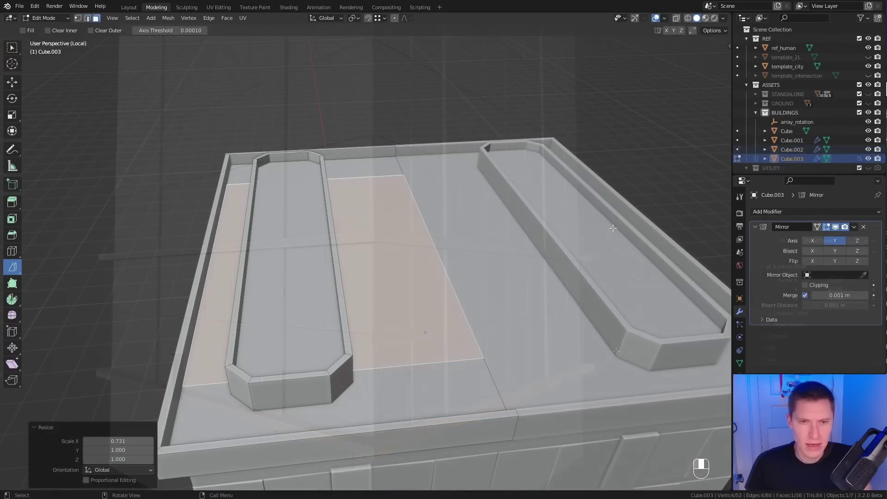
Step: Scale the selected rooftop face between the two raised planters along Y and extrude it
key("s")
key("y")
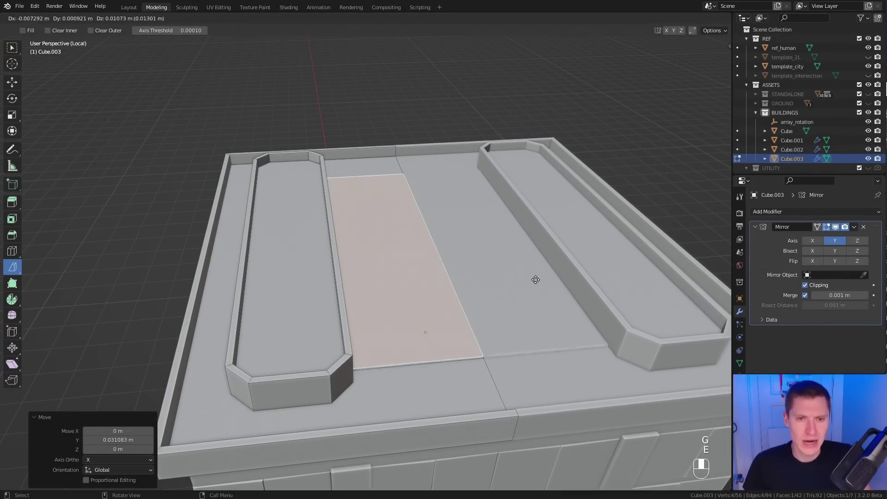
left_click(531, 230)
middle_click_drag(530, 230, 397, 323)
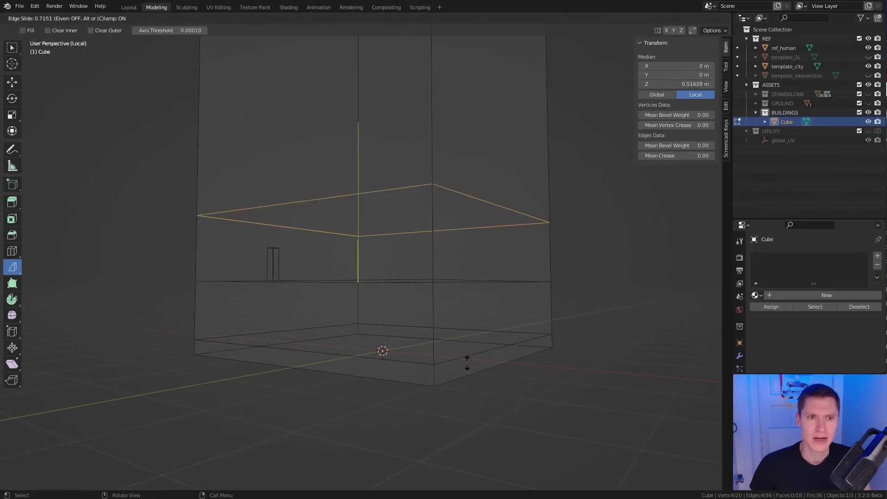
Step: Place the horizontal edge loop around the tower with an edge slide of about 0.715 and start another edge slide
left_click(467, 362)
key("g")
key("g")
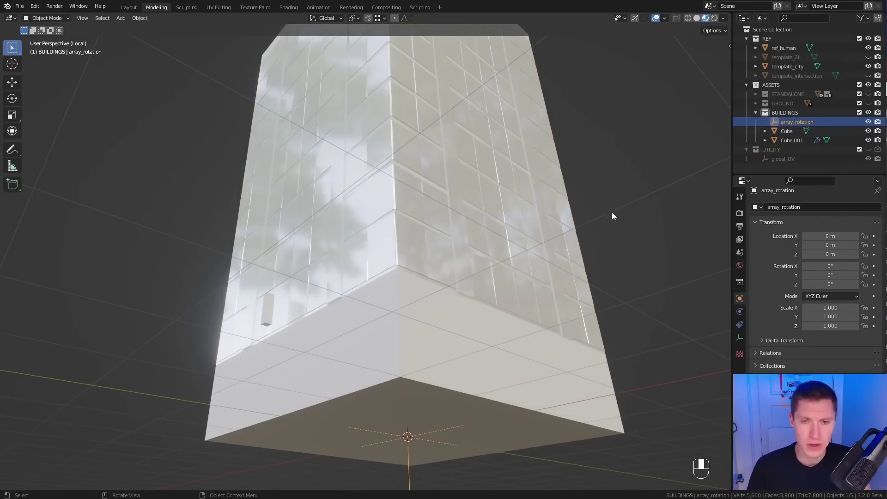
Step: Rotate the array_rotation empty around the Z axis
key("r")
key("z")
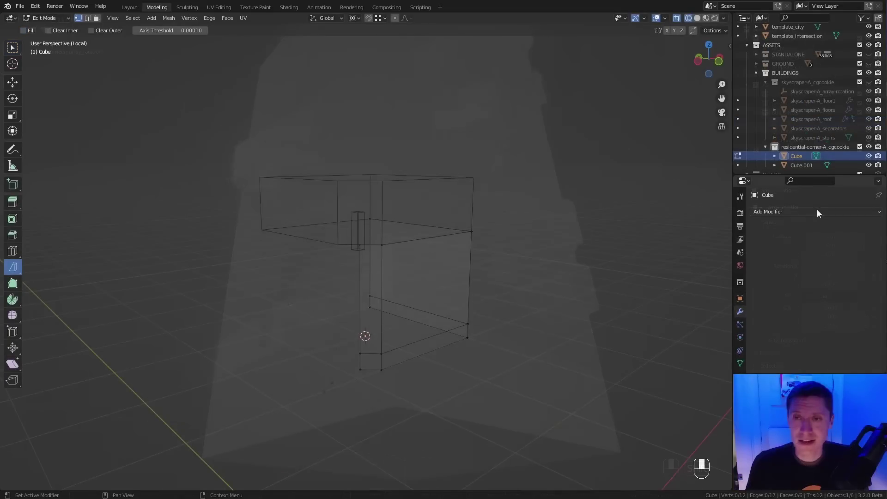
Step: Add an X-axis Mirror modifier to the residential corner block, turn off wireframe shading and leave Edit Mode
left_click(816, 211)
left_click(692, 277)
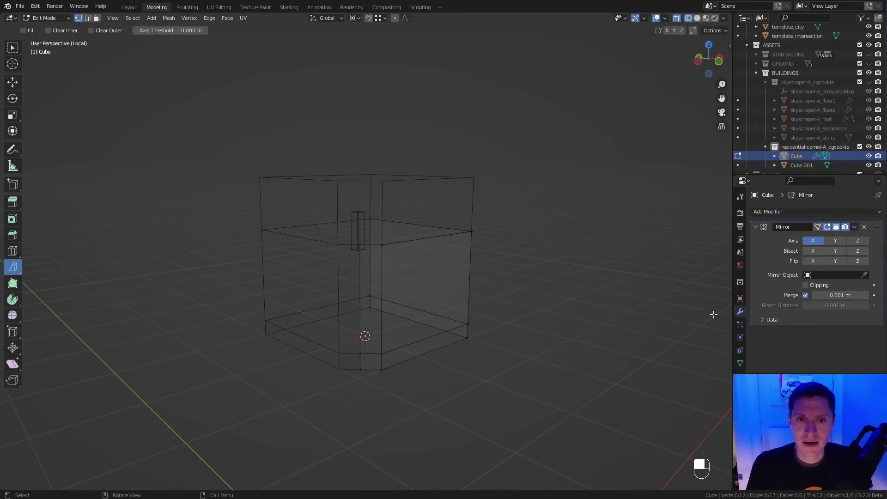
key("shift+z")
key("Tab")
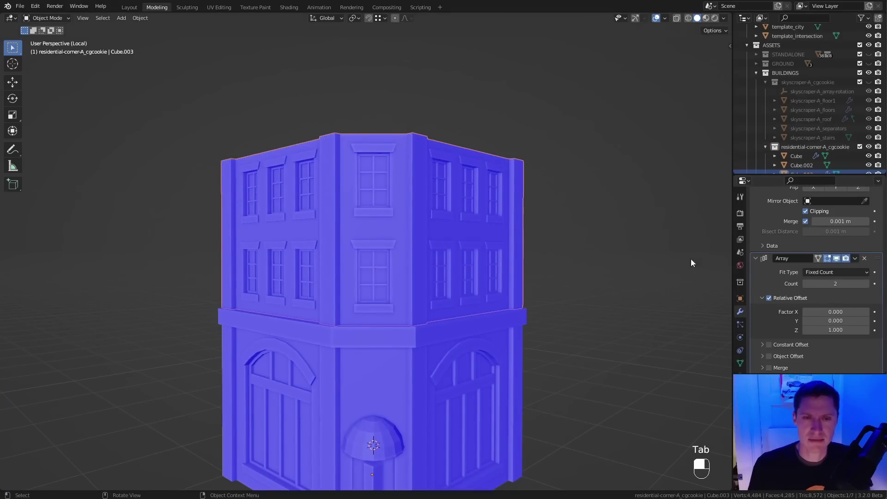
Step: Increase the Array count of the corner building's upper window floors
left_click(867, 283)
middle_click_drag(533, 240, 445, 312)
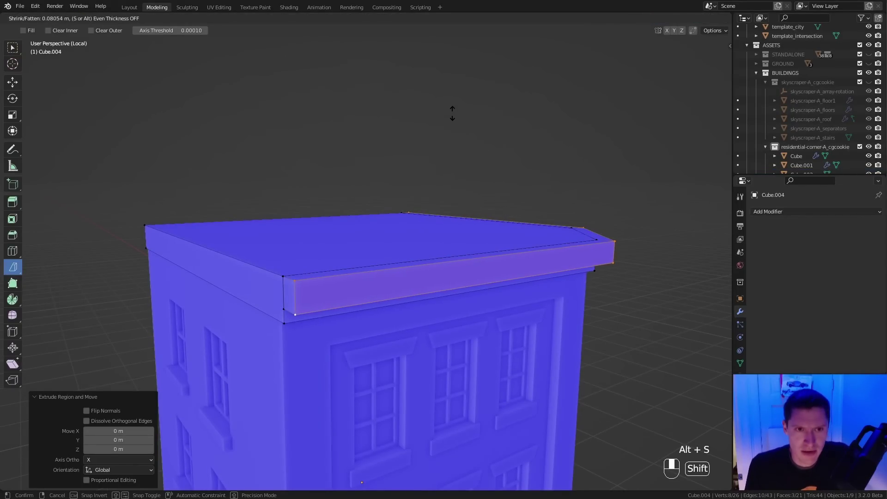
Step: Push the extruded side faces of the roof trim outward by about 0.08 m with Shrink/Fatten
left_click(452, 113)
middle_click_drag(453, 113, 600, 226)
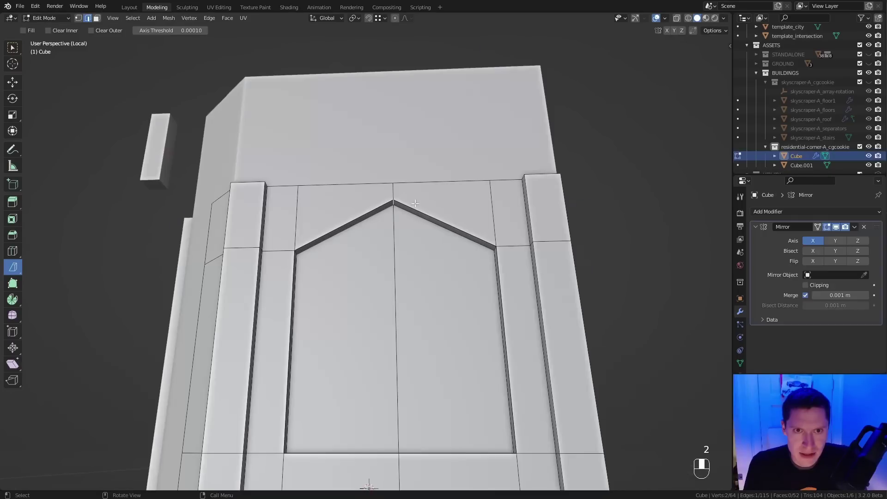
Step: Bevel the peak edge of the window recess with a 0.367 m width and several segments to form a rounded arch
left_click(517, 203)
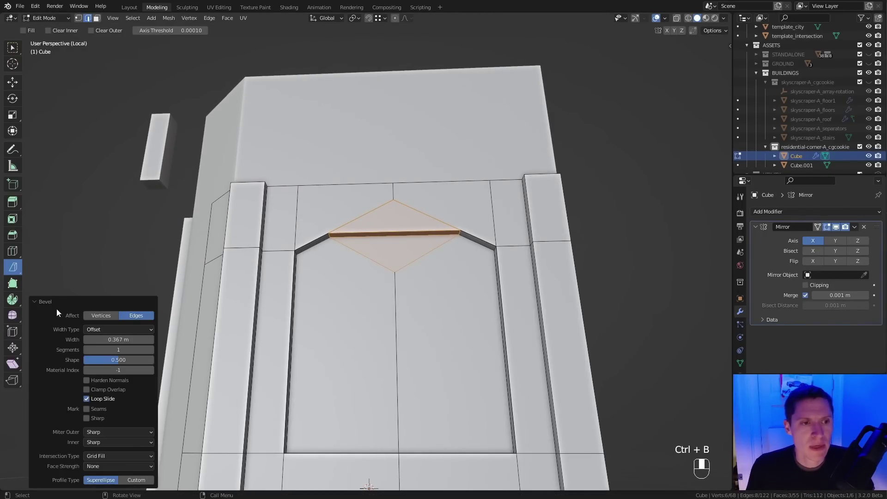
left_click(151, 350)
left_click(151, 350)
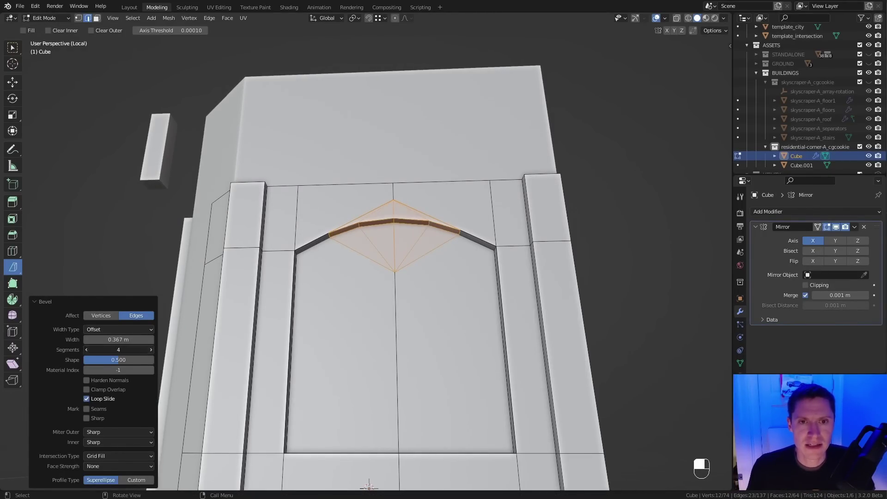
left_click(151, 350)
left_click(151, 350)
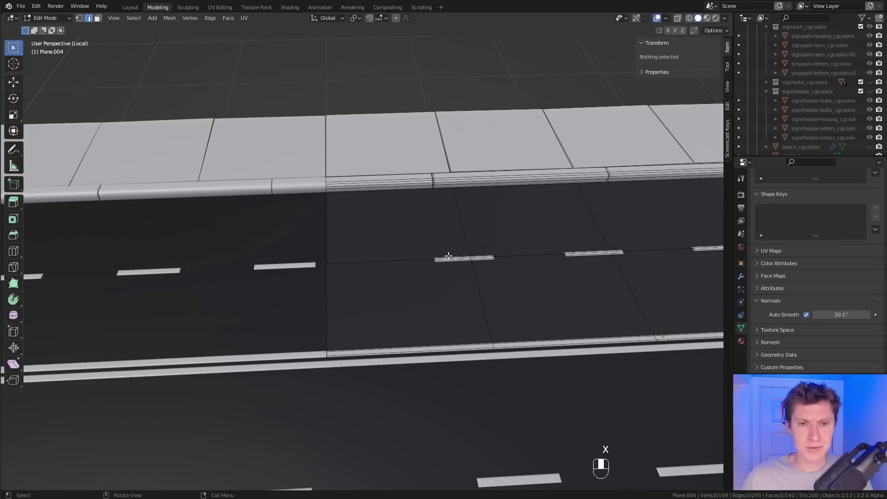
Step: Reposition individual dashes of the street's lane line along the road to even out their spacing
middle_click_drag(448, 256, 279, 268, "shift")
key("l")
key("g")
key("y")
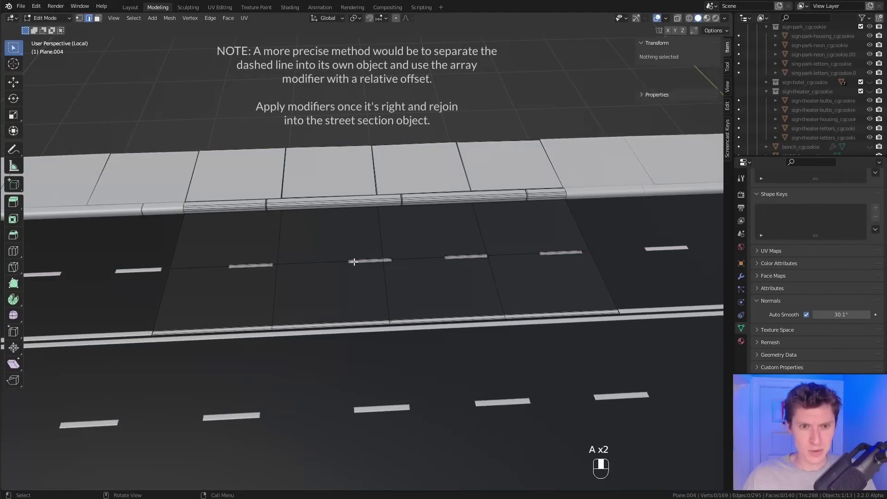
key("l")
key("g")
key("x")
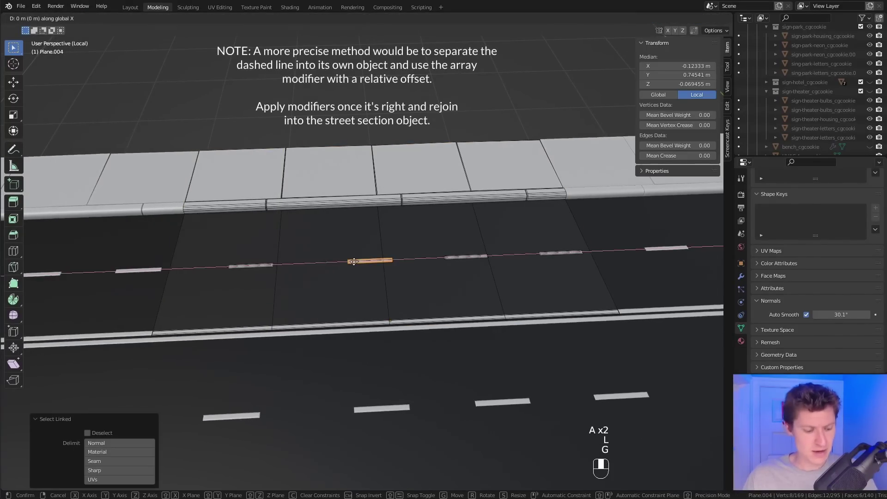
left_click(323, 258)
middle_click_drag(323, 259, 458, 194, "ctrl")
key("l")
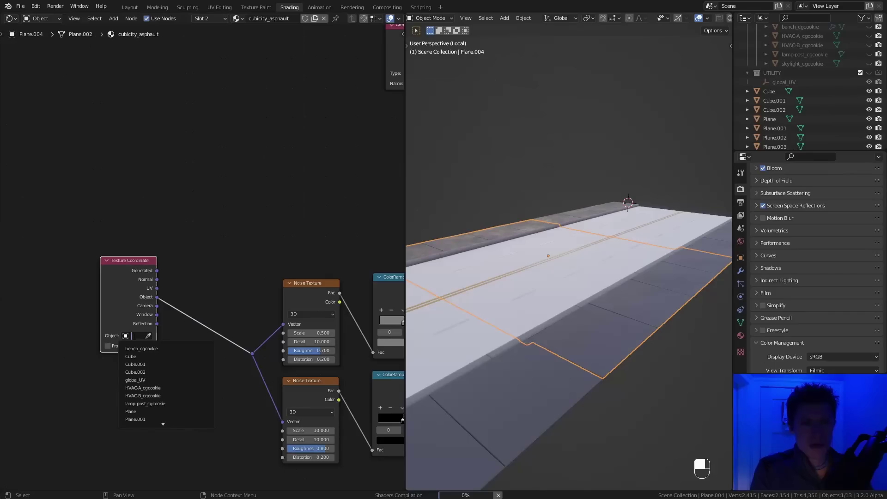
Step: Set global_UV as the Texture Coordinate node's object in the cubicity_asphault material
left_click(140, 349)
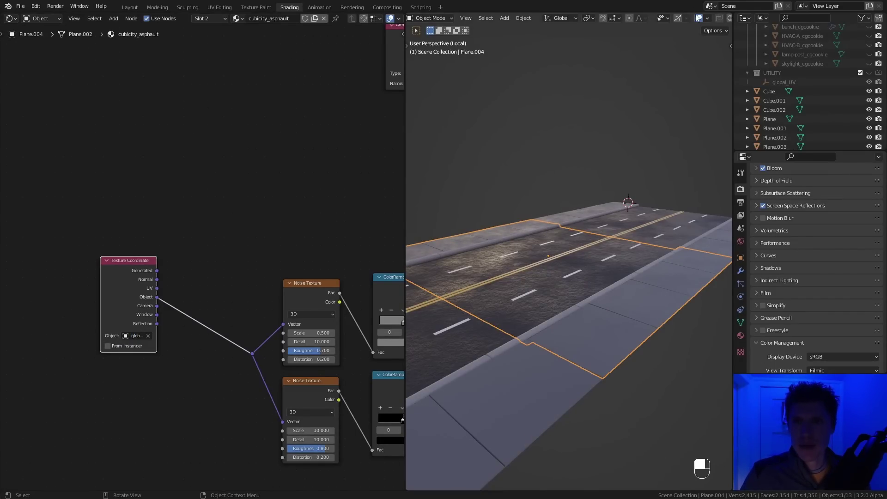
middle_click_drag(601, 204, 625, 288, "shift")
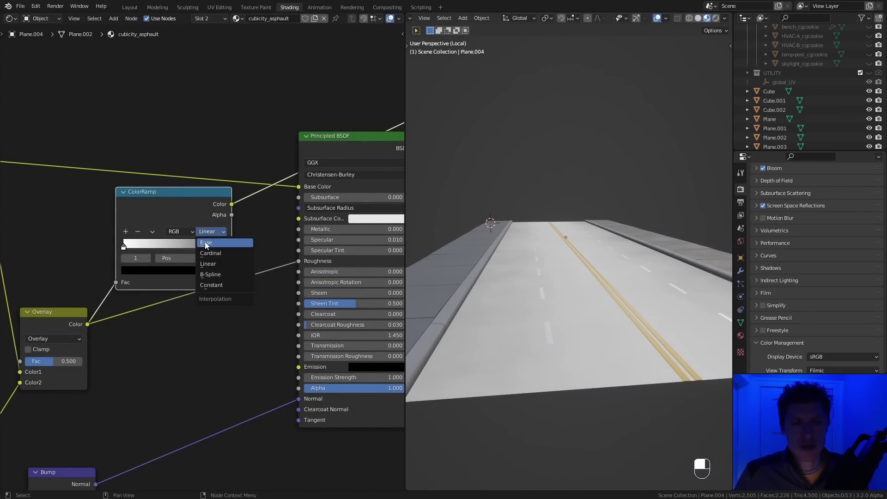
Step: Set the asphalt ColorRamp interpolation to Ease and move its black stop to position 0.632
left_click(205, 243)
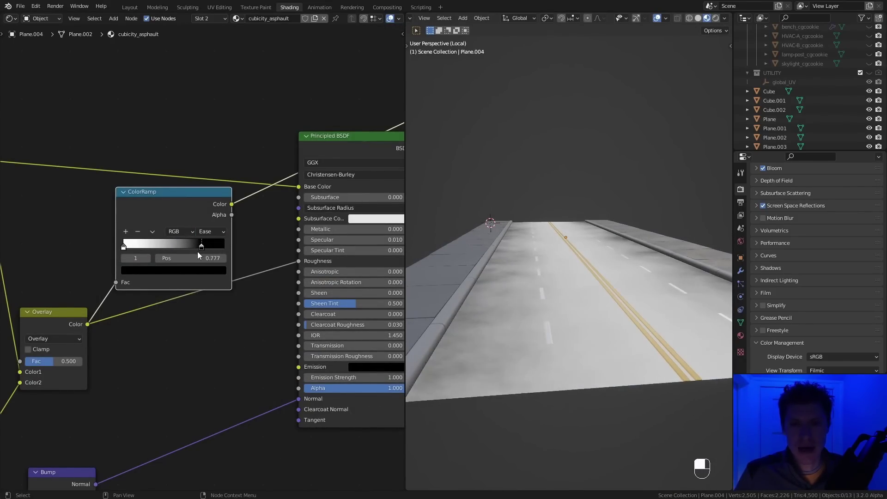
left_click_drag(201, 246, 187, 248)
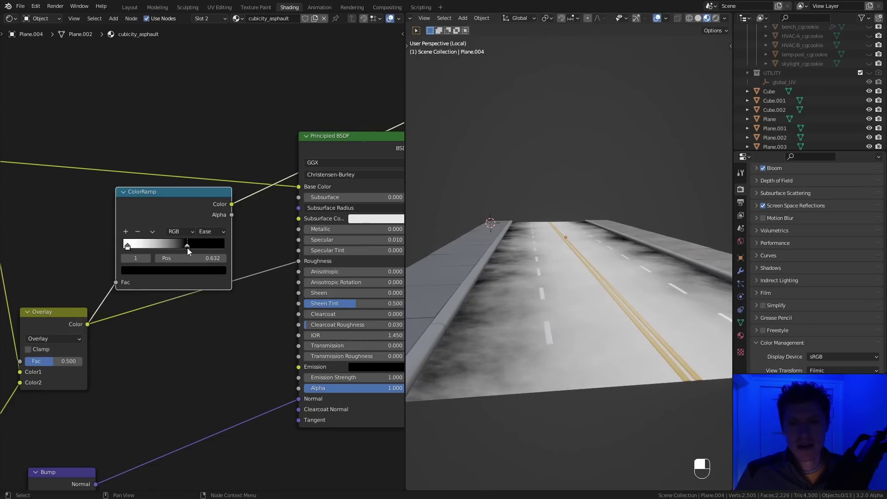
middle_click_drag(577, 259, 508, 226, "shift")
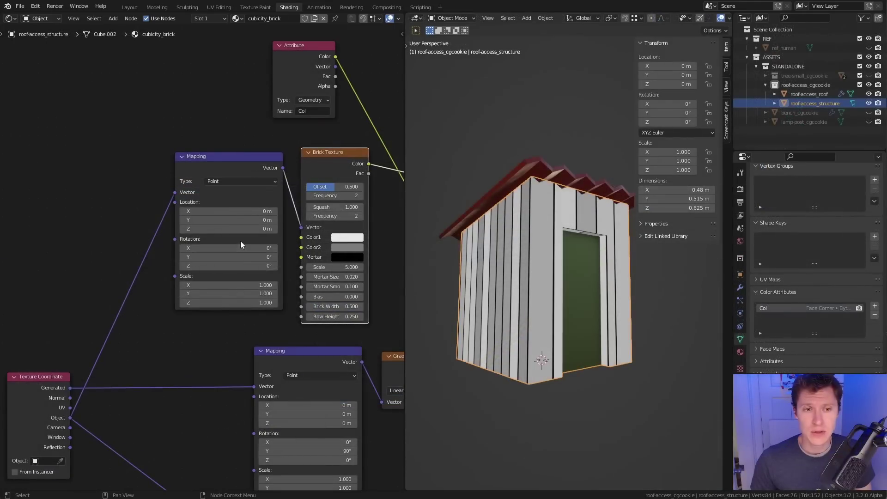
Step: Adjust the brick Mapping node's X rotation and link the Brick Texture color to the first Soft Light node's Color2 input
left_click_drag(231, 248, 215, 248)
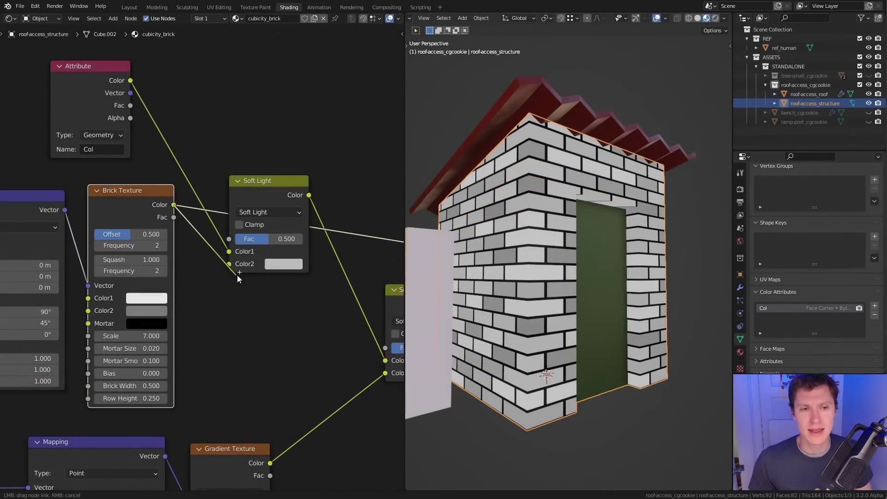
scroll(359, 204, "down", 2)
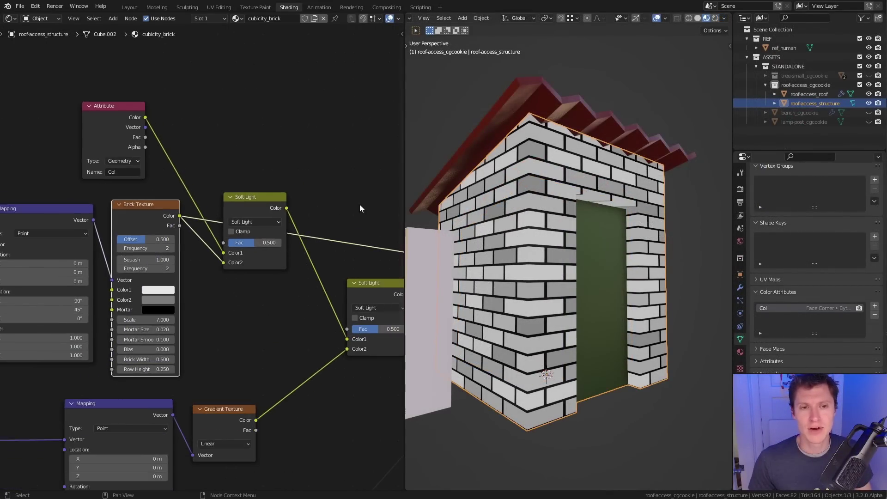
middle_click_drag(360, 204, 304, 205)
scroll(550, 194, "down", 3)
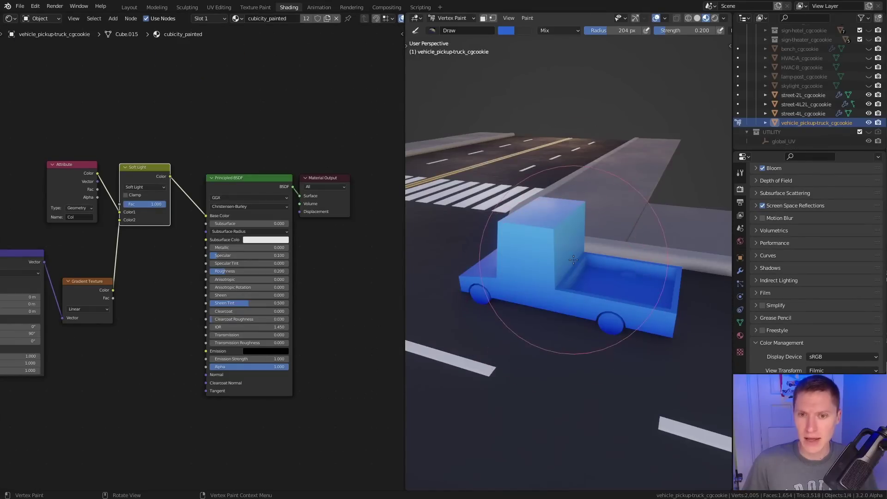
middle_click_drag(544, 326, 631, 233)
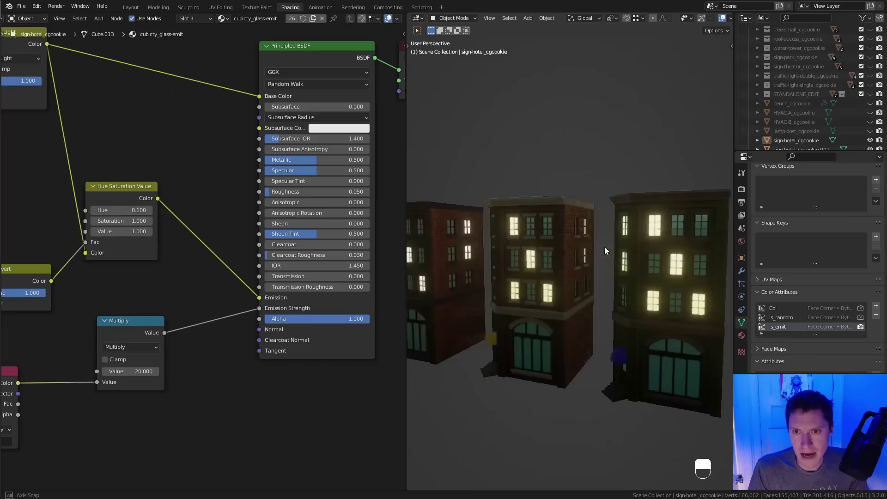
middle_click_drag(604, 247, 611, 242)
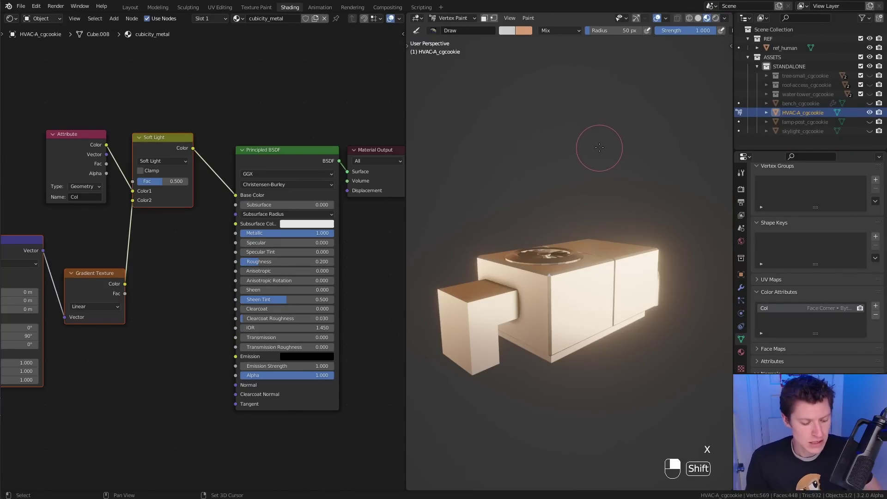
Step: Fill the HVAC unit's vertex colors with the active brush color
key("shift+k")
middle_click_drag(571, 194, 568, 174)
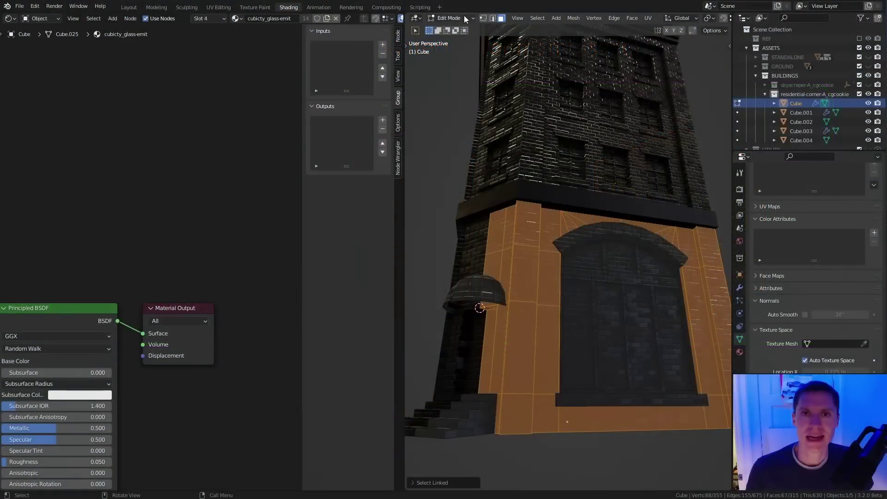
Step: Fill the vertex colors of the corner building's first floor with a brown brush color
left_click(455, 60)
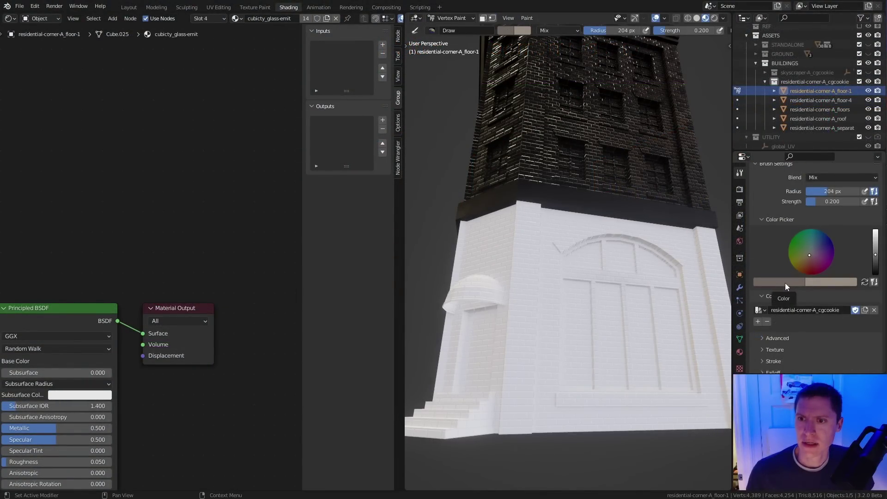
left_click(786, 282)
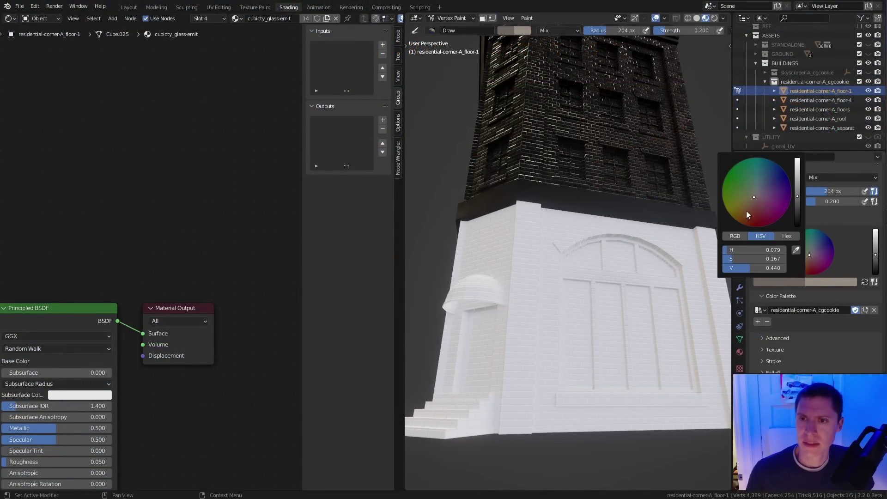
left_click(746, 211)
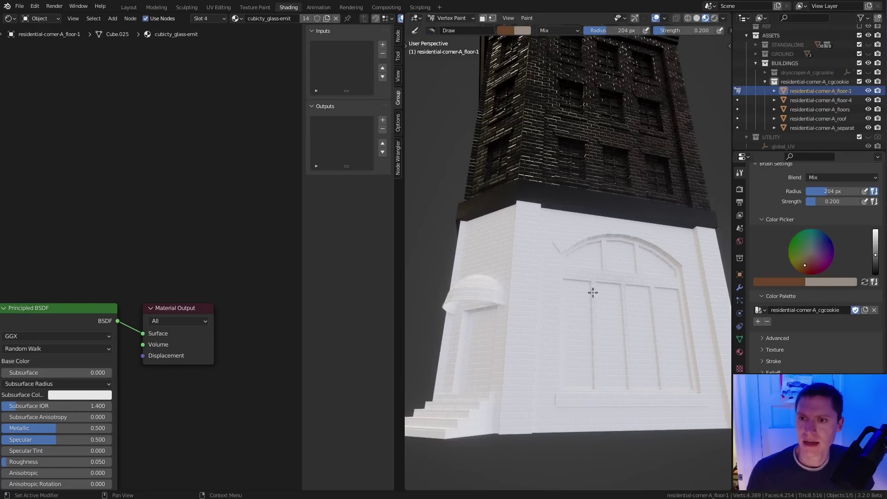
key("shift+k")
mouse_move(593, 292)
middle_mouse_down()
mouse_move(529, 248)
mouse_move(595, 233)
middle_mouse_up()
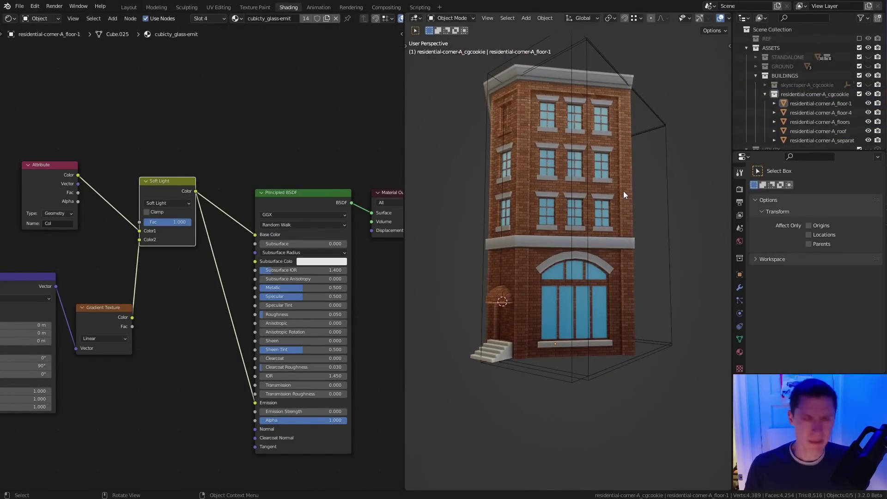
Step: Fill the selected side-wall faces of the corner building's top floor with dark blue-grey and return to the textured preview
left_click(623, 190)
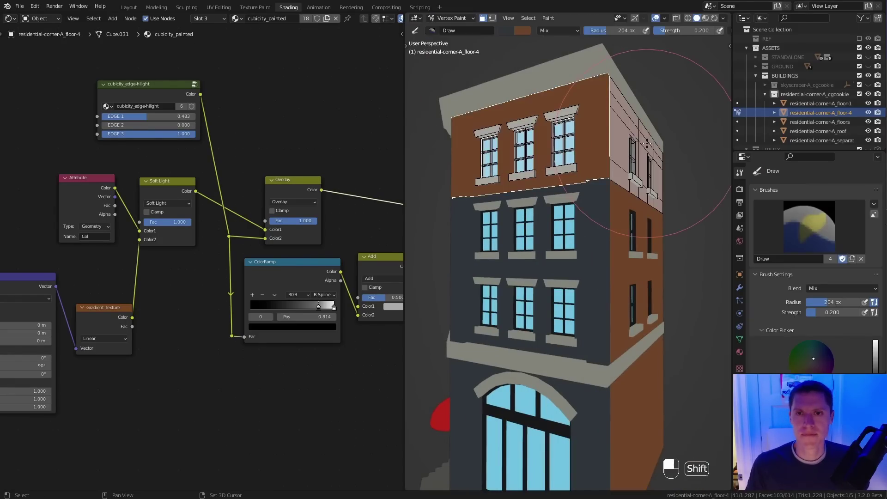
key("shift+k")
key("z")
key("a")
key("a")
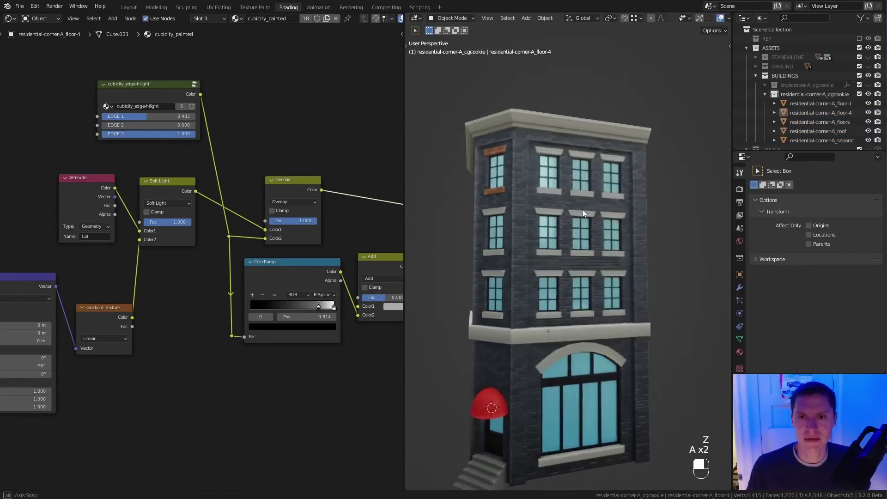
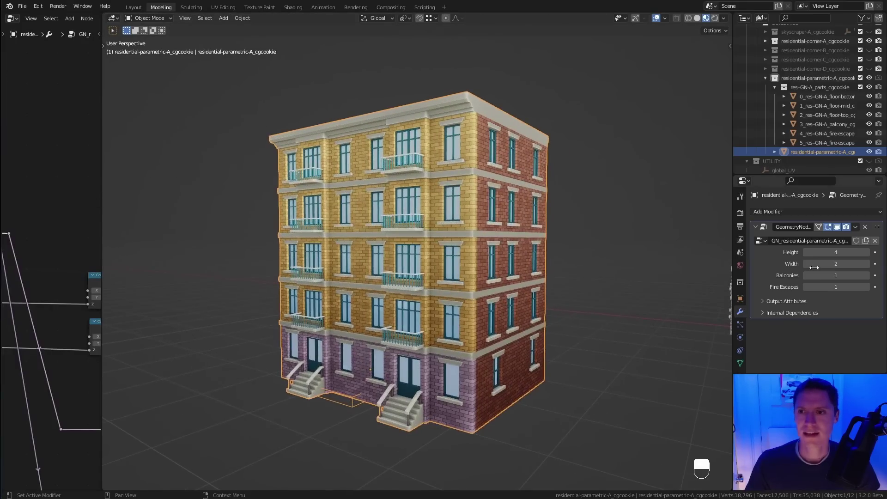
Step: Adjust the parametric residential building's Width in its Geometry Nodes modifier
left_click_drag(826, 264, 817, 286)
middle_click_drag(601, 240, 525, 227)
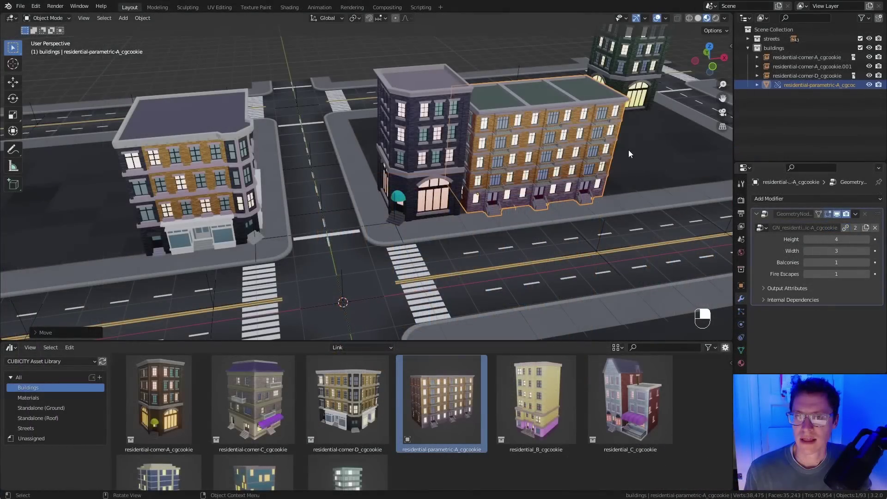
Step: Set the Width of the parametric building beside the dark corner building to 2
middle_click_drag(628, 153, 549, 148)
left_click(805, 250)
left_click(805, 250)
left_click(867, 250)
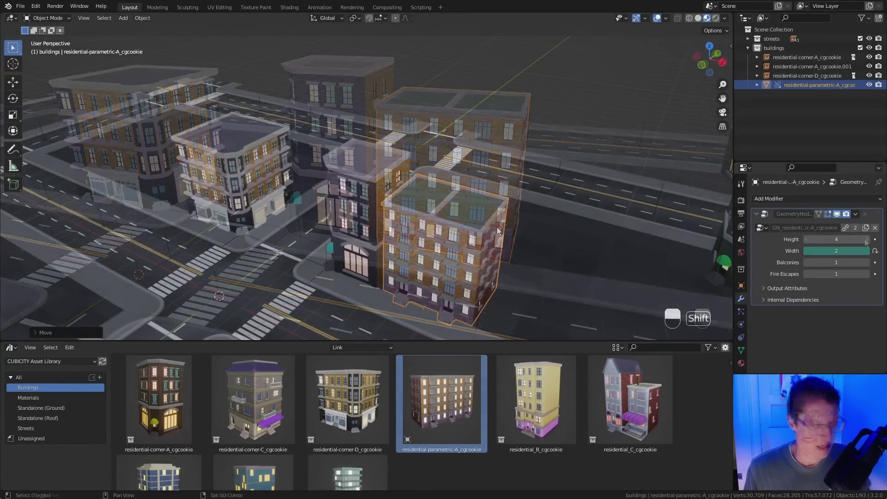
Step: Duplicate the parametric building to another corner of the intersection with Width 1 and rotate the copy 90 degrees about Z
key("shift+d")
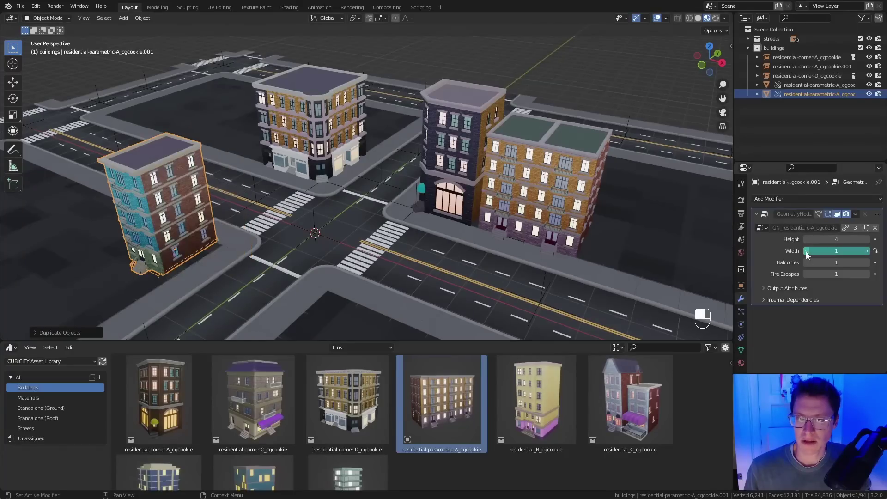
type("rz90")
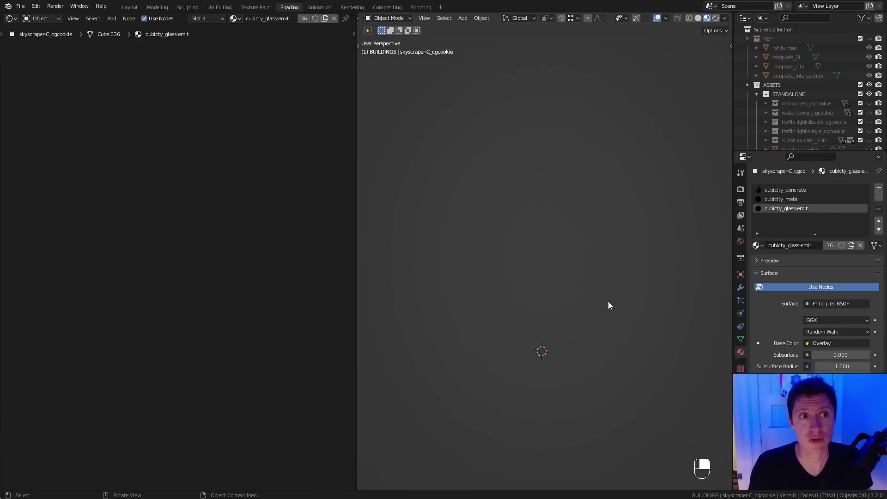
Step: Open an Asset Browser in place of the node editor and mark the roof-access_cgcookie collection as an asset
left_click(12, 18)
left_click(287, 74)
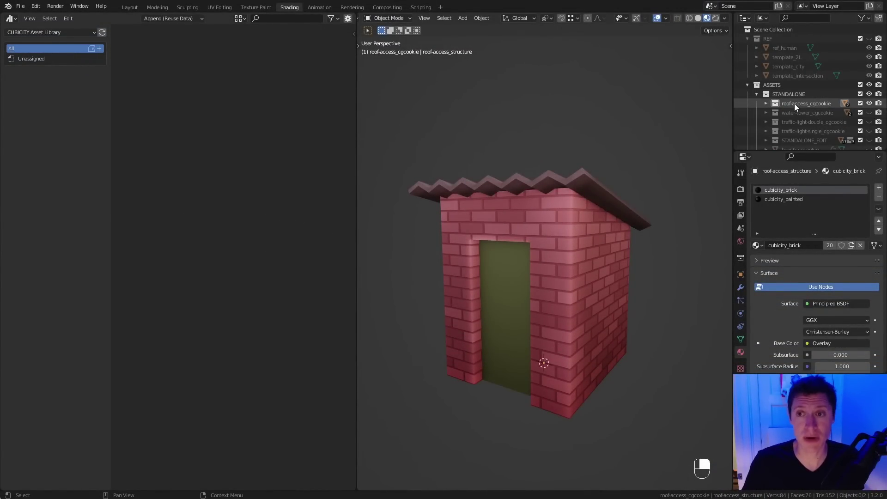
right_click(794, 103)
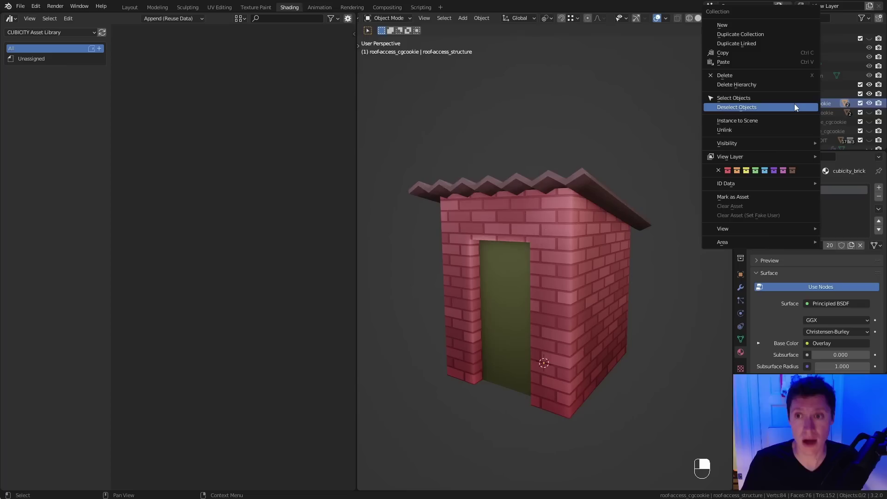
left_click(749, 197)
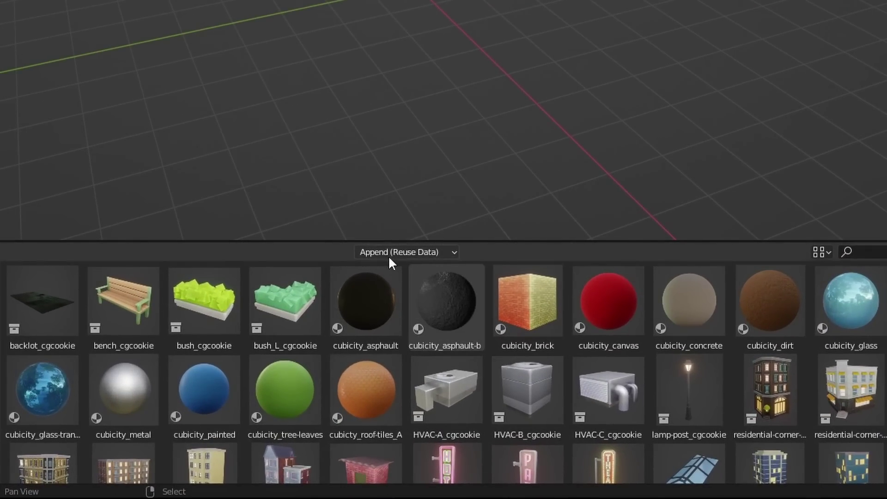
Step: Set the asset import method to Link and place lamp-post_cgcookie at the sidewalk corner in front of the corner building
left_click(393, 252)
left_click(377, 265)
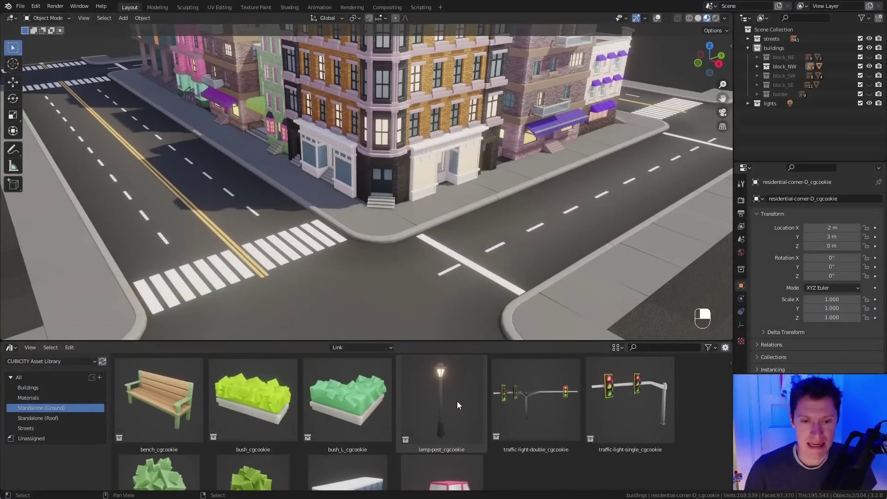
mouse_move(456, 401)
left_mouse_down()
mouse_move(418, 351)
mouse_move(369, 230)
mouse_move(370, 208)
left_mouse_up()
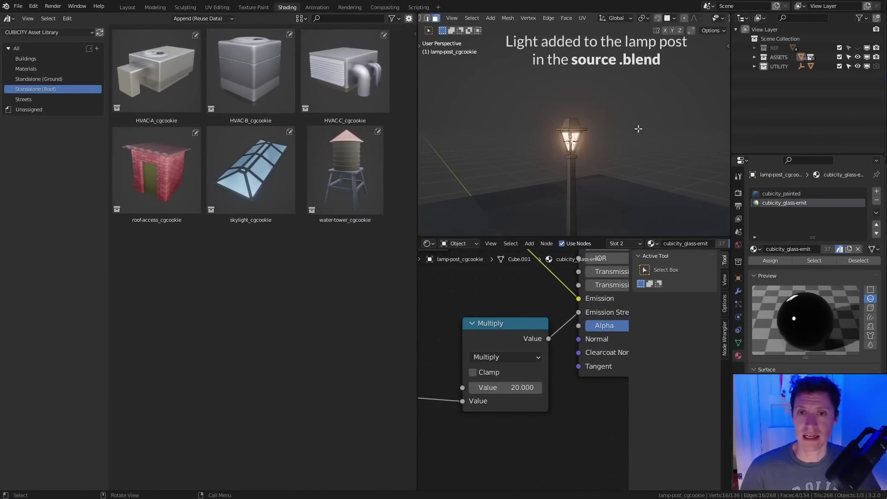
Step: Add a spot light at the lamp post's lantern in the source file and preview its illumination in the viewport
key("shift+a")
mouse_move(577, 230)
left_click(647, 240)
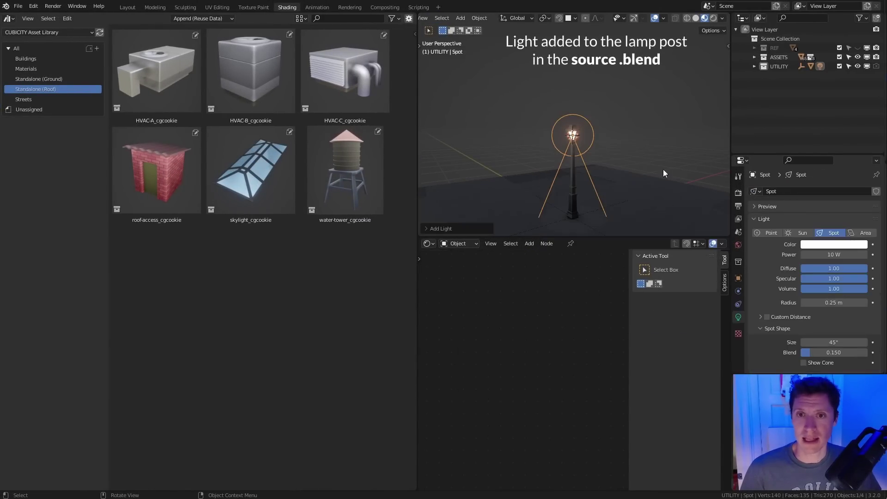
left_click(722, 18)
Step: Set the lamp post spot light to 250 W with a warm orange color, a 125° spot size and a higher blend
double_click(833, 255)
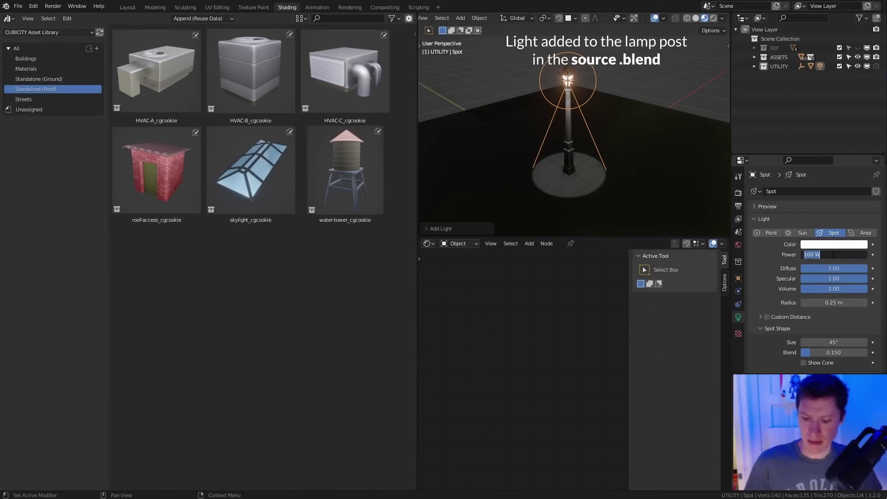
type("250")
key("Return")
left_click(834, 243)
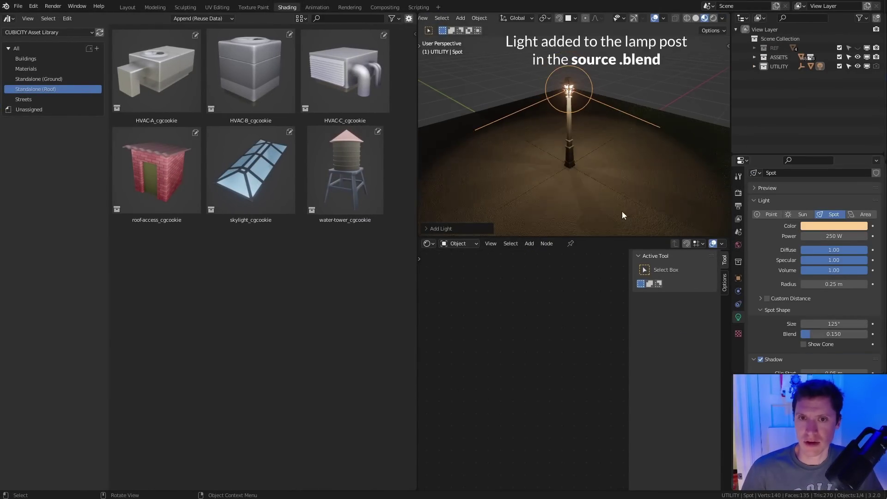
left_click_drag(813, 333, 863, 337)
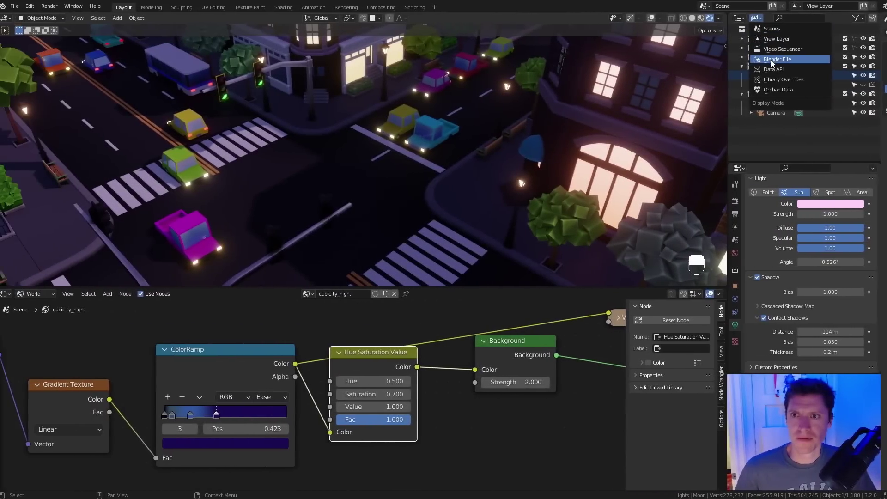
Step: Reload the linked cubicity_ASSETS.blend library in the night city assembly file and check the street's lamp posts
right_click(789, 151)
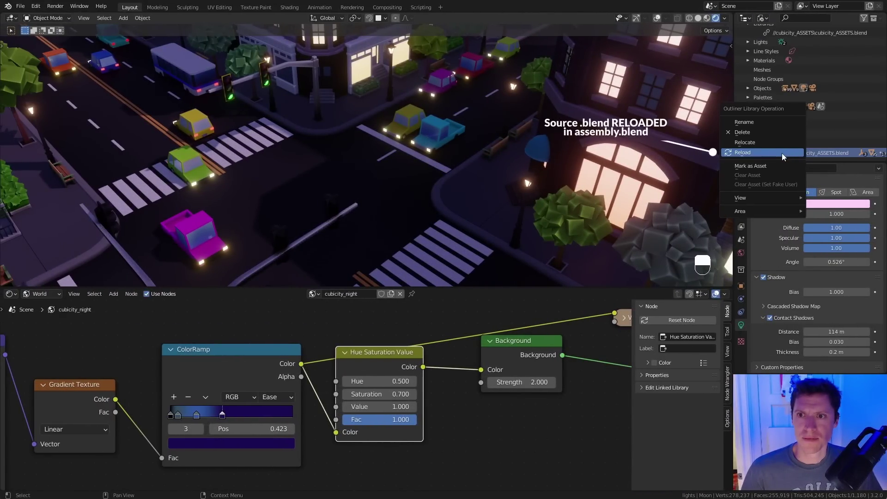
left_click(782, 154)
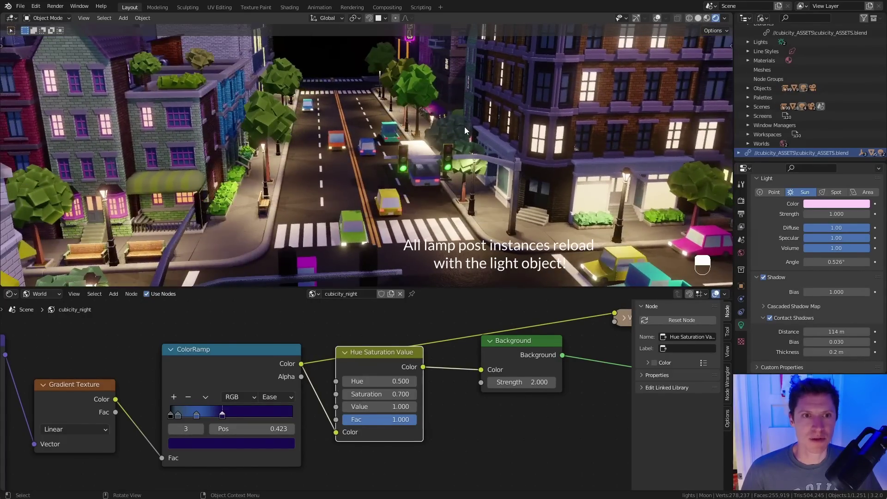
middle_click_drag(464, 127, 486, 124)
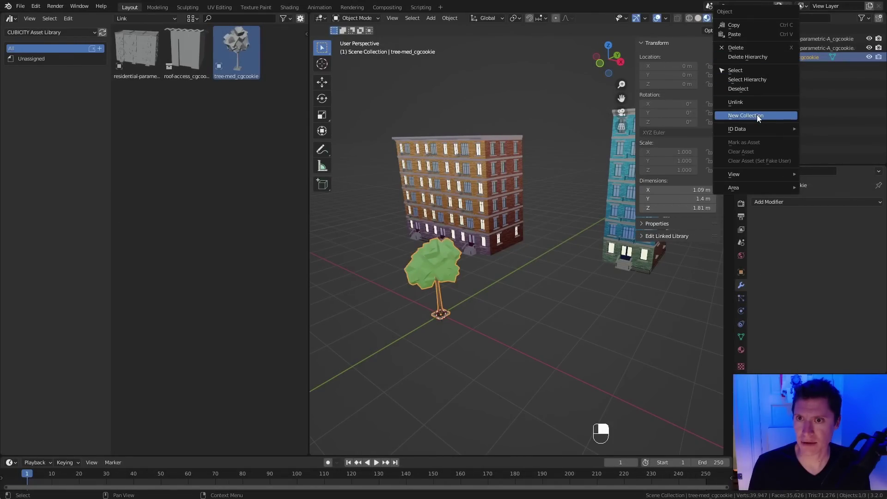
Step: Make a single library override of the linked tree-med_cgcookie object and move it to about -5.08 m on X
mouse_move(754, 126)
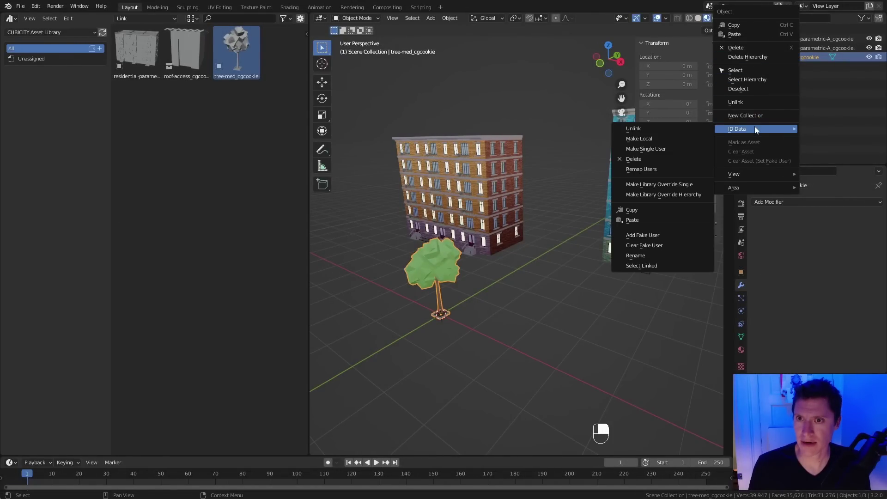
left_click(677, 184)
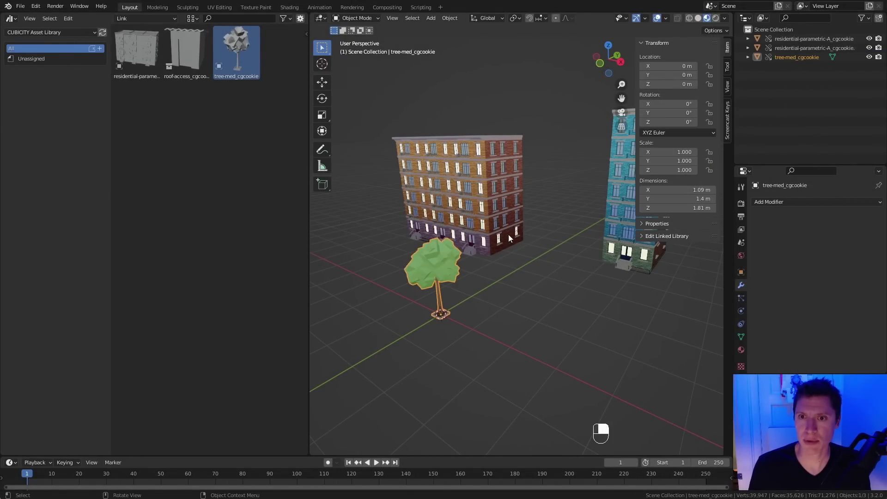
middle_click_drag(477, 276, 543, 268)
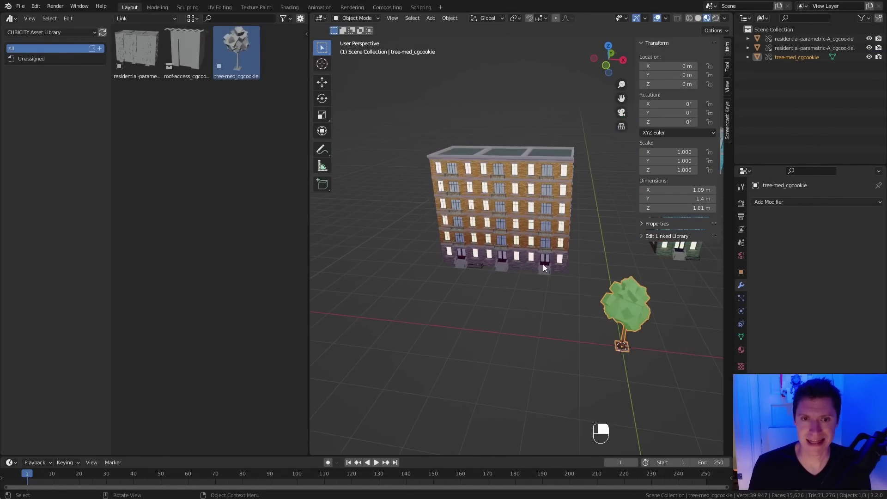
key("g")
left_click(486, 273)
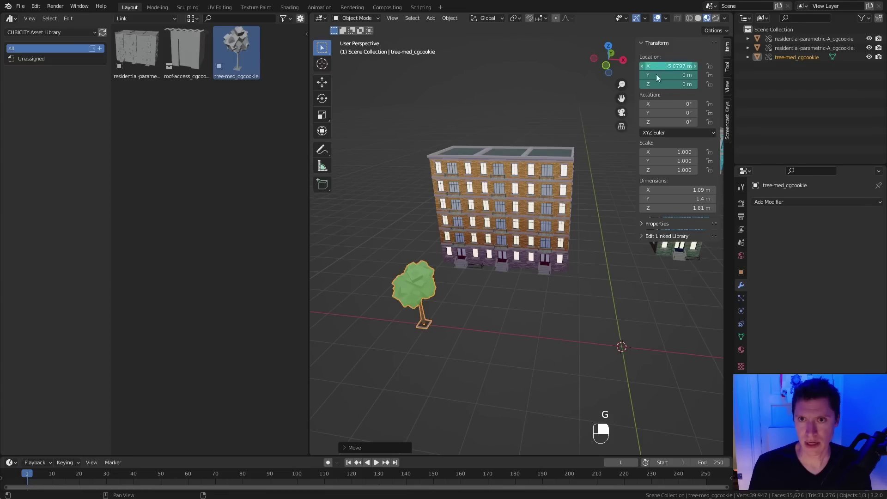
middle_click_drag(485, 274, 514, 195, "ctrl")
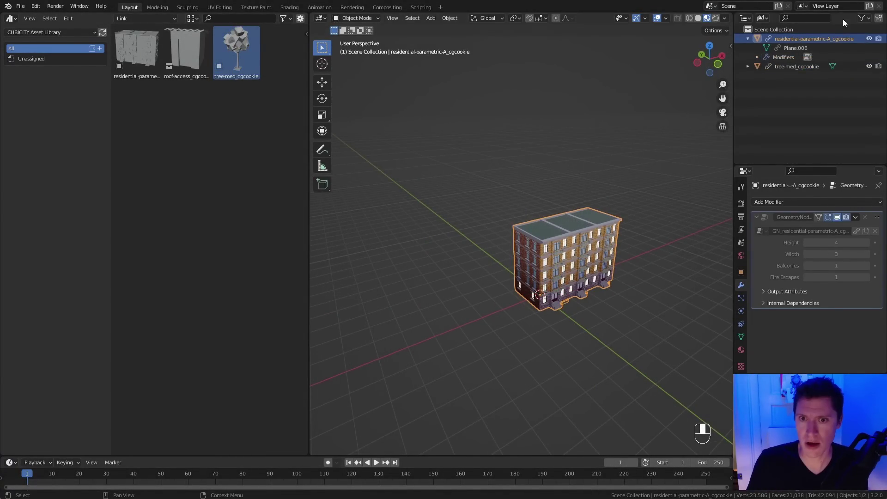
Step: Make a single library override of the linked residential-parametric-A_cgcookie building and set its Height to 5
right_click(807, 36)
mouse_move(794, 128)
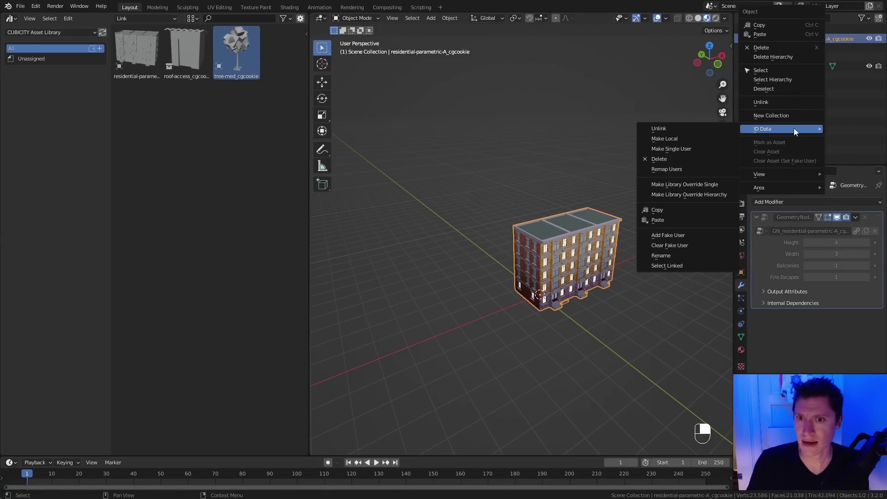
left_click(692, 184)
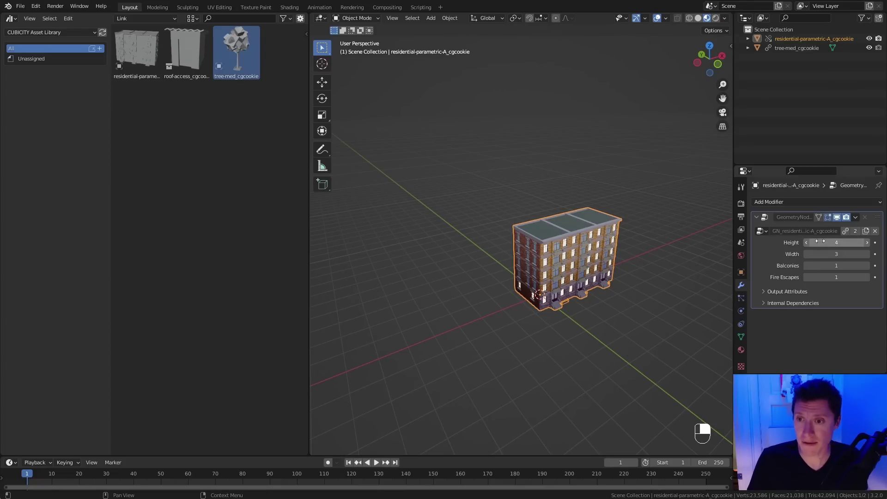
left_click_drag(807, 242, 832, 242)
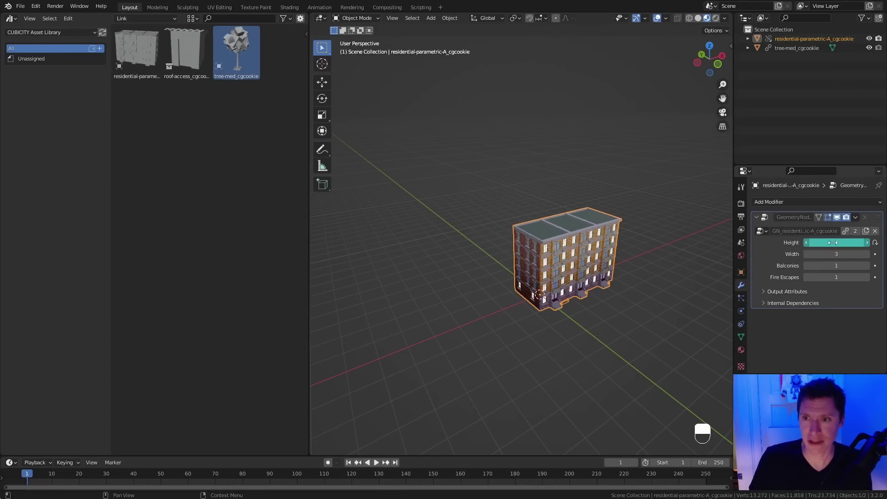
left_click(866, 243)
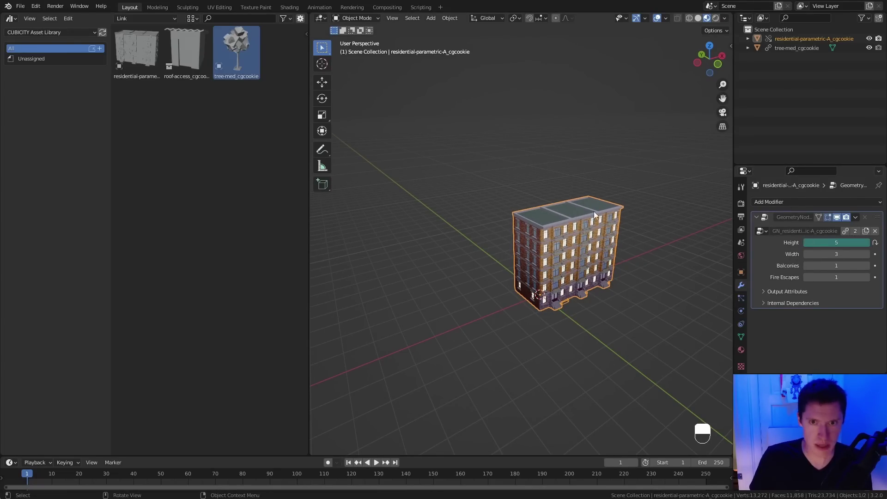
Step: Show the transform values and move the overridden parametric building away from the world origin
key("n")
key("g")
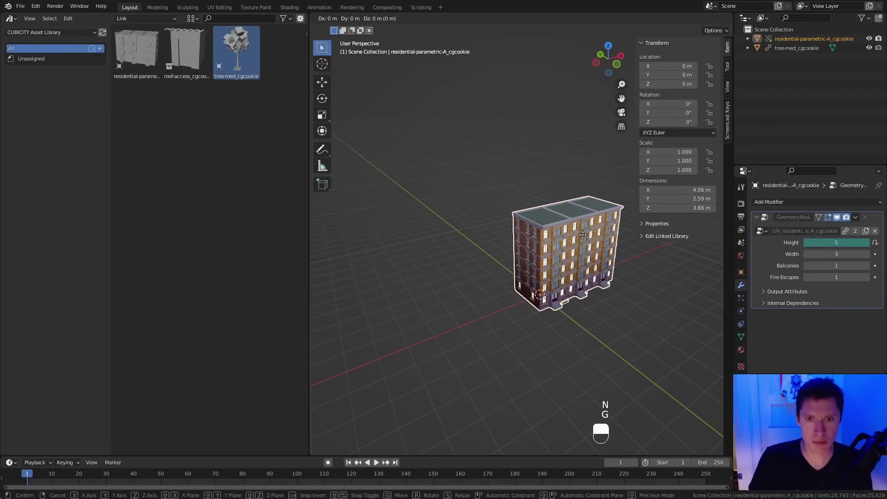
left_click(418, 224)
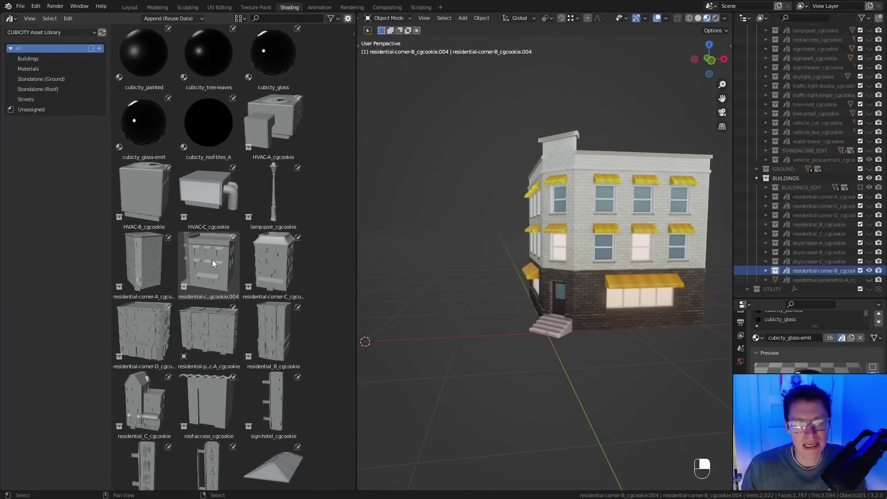
Step: Rotate the residential-corner-B_cgcookie building by 90° about the Z axis
left_click(583, 320)
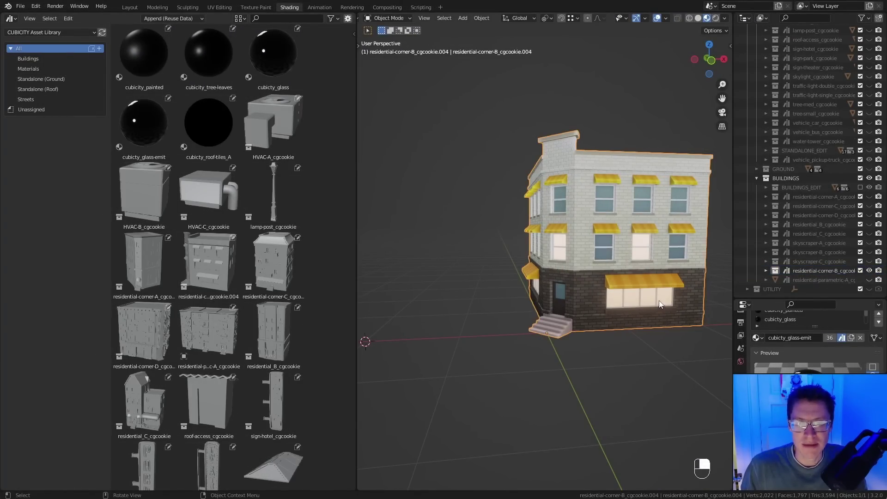
type("r")
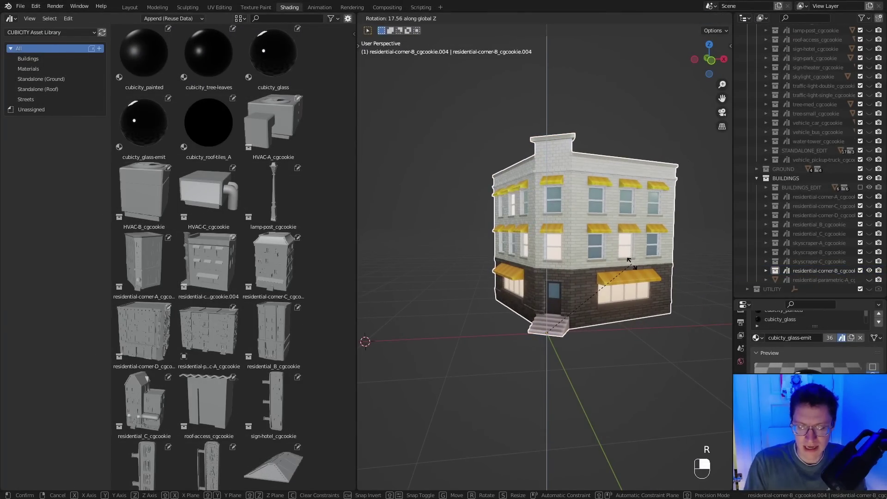
type("90")
left_click(631, 265)
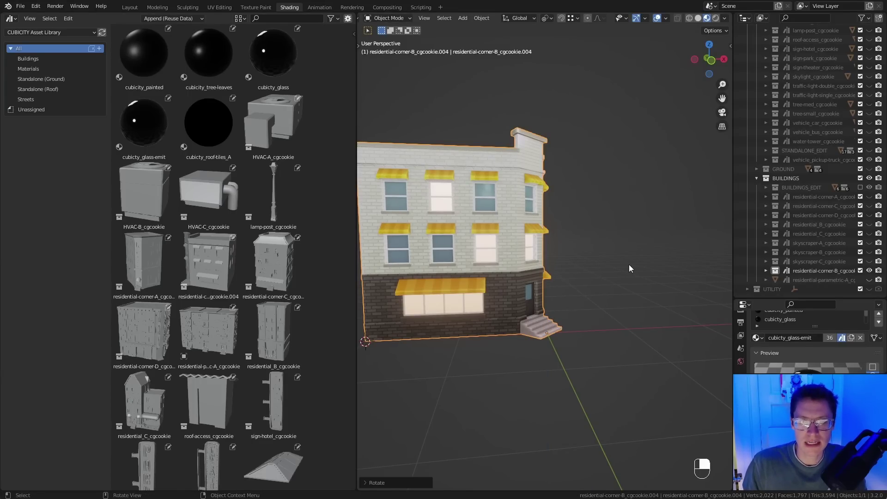
Step: Regenerate the asset preview of the rotated residential-corner-B_cgcookie building
key("n")
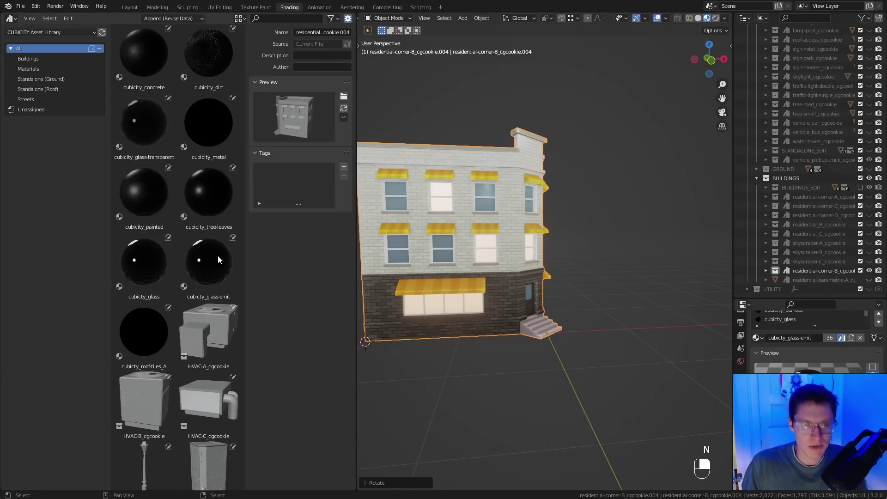
left_click(343, 110)
key("n")
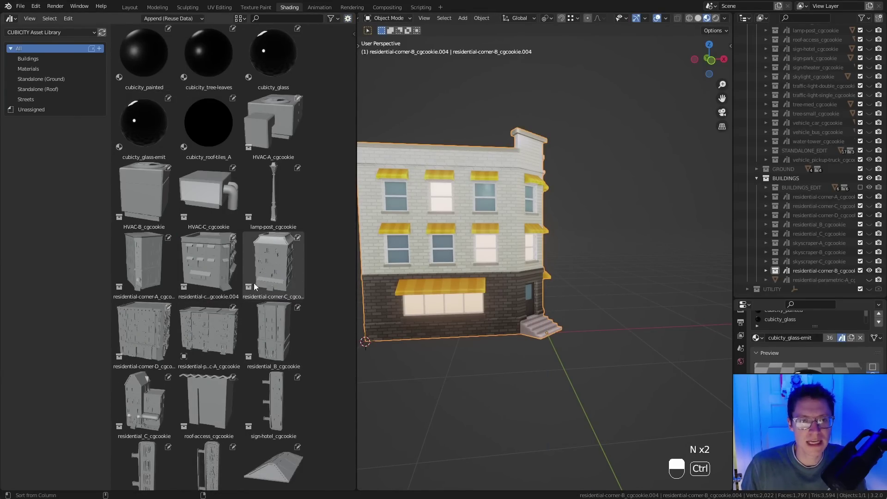
left_click(217, 272)
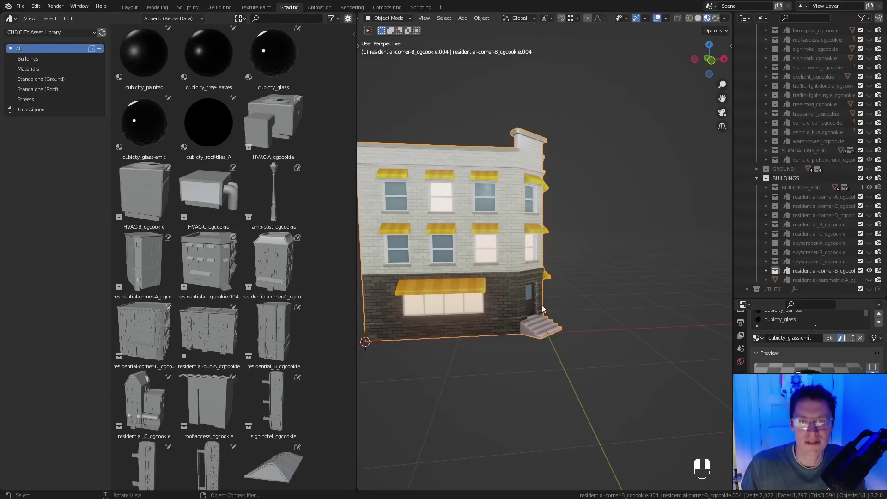
Step: Frame the whole residential-corner-B building, including its entrance steps, and capture a screen snip of it
scroll(618, 238, "up", 5)
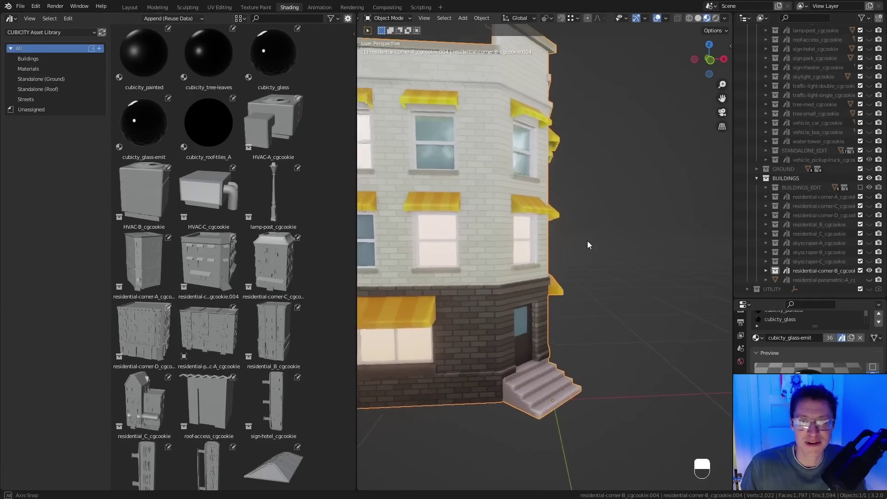
middle_click_drag(587, 240, 530, 327, "shift")
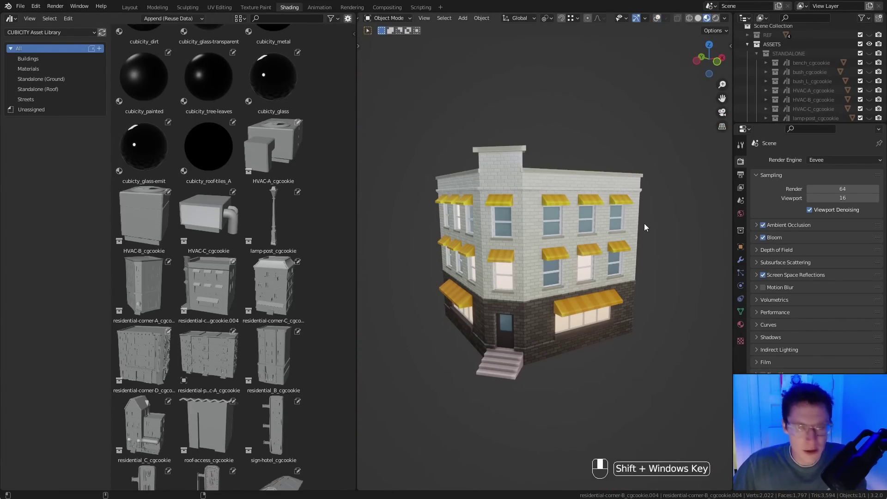
key("shift+super+s")
left_click_drag(405, 121, 670, 406)
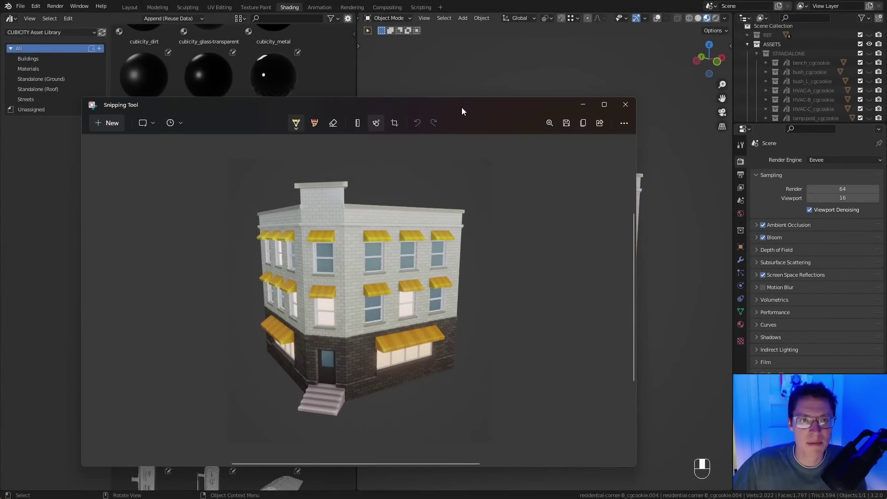
left_click(564, 99)
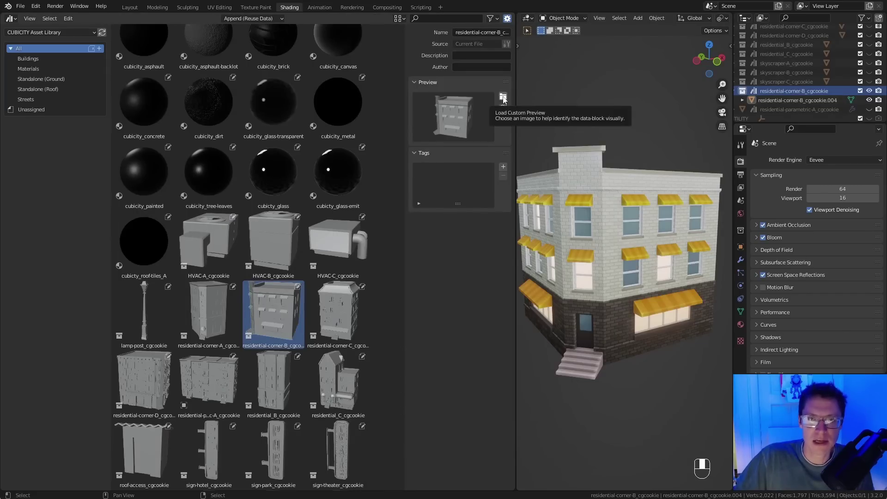
Step: Load the captured building image as the custom preview of the residential-corner-B_cgcookie asset
left_click(485, 99)
left_click(303, 113)
double_click(307, 139)
double_click(318, 139)
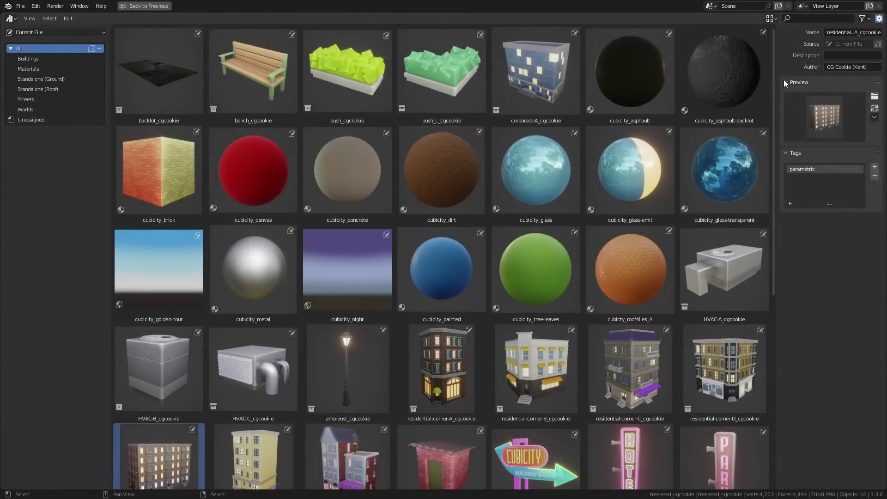
Step: Add the tag "vehicle" to the vehicle_bus_cgcookie asset
left_click_drag(774, 82, 759, 286)
left_click(644, 340)
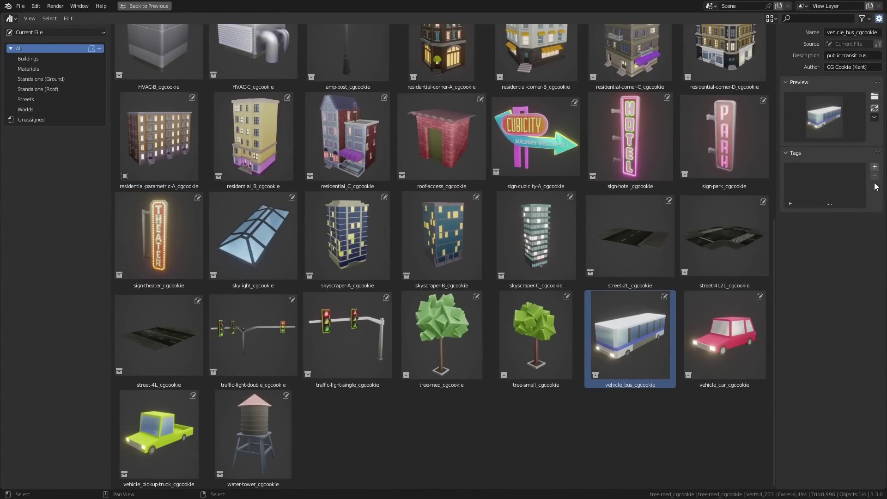
left_click(874, 167)
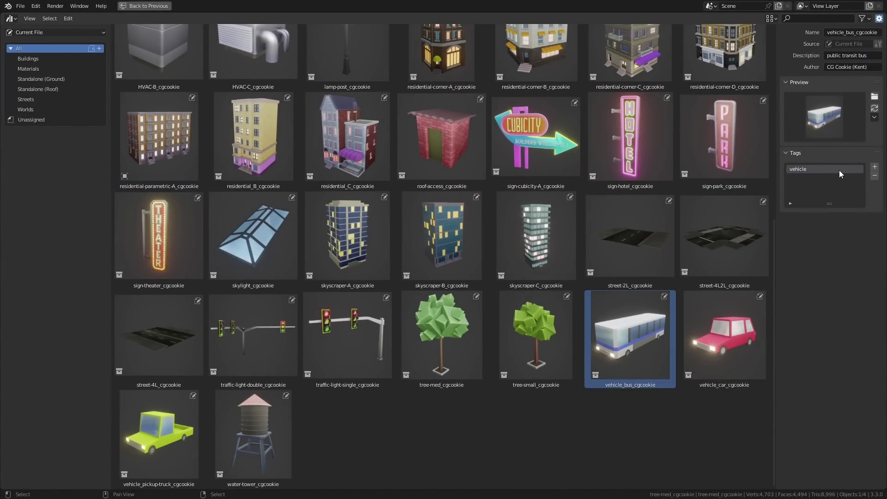
Step: Review the assets in the Buildings, Materials, Standalone (Ground), Standalone (Roof) and Streets catalogs, ending with all assets
left_click(59, 59)
left_click(53, 71)
left_click(49, 79)
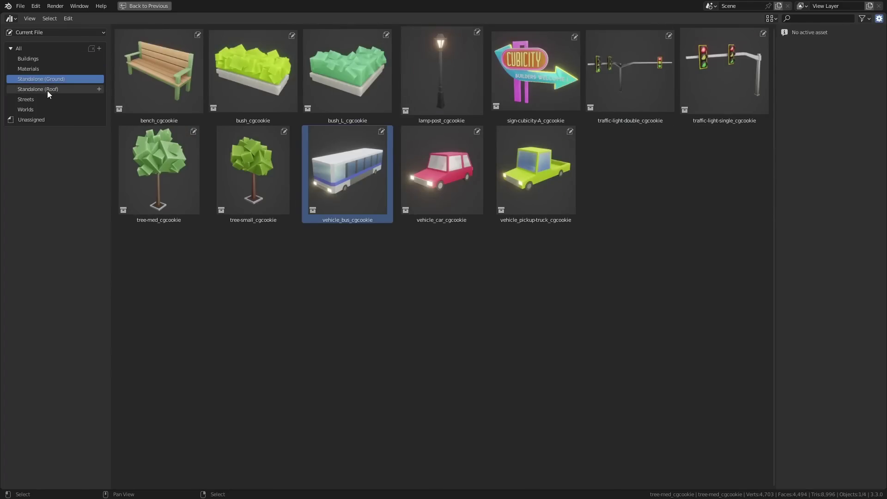
left_click(47, 89)
left_click(40, 100)
left_click(29, 46)
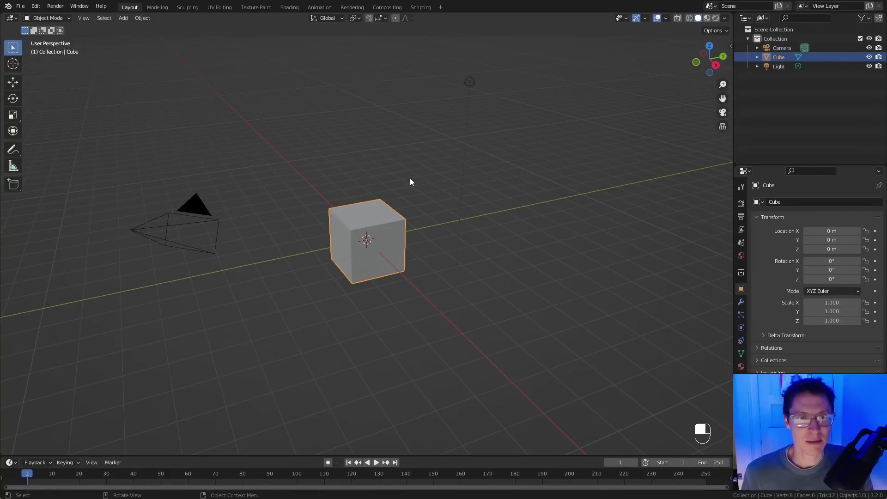
Step: Delete the default camera, cube and light from the new scene
key("a")
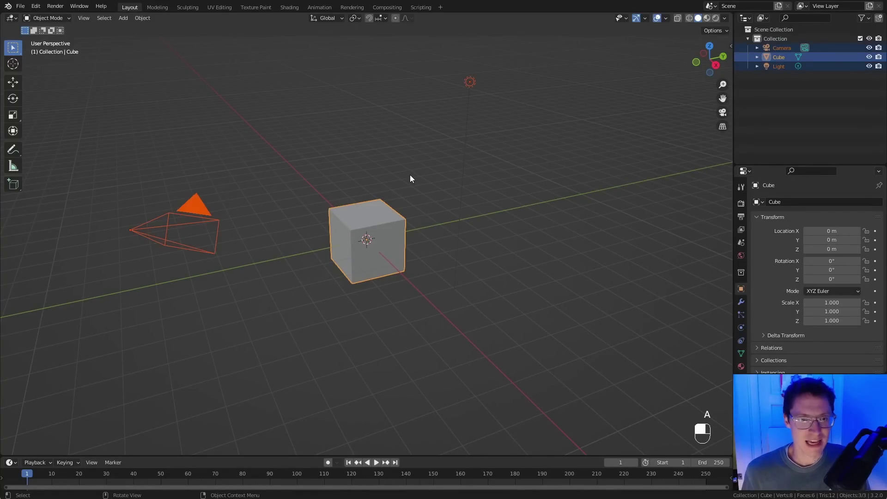
key("x")
left_click(410, 176)
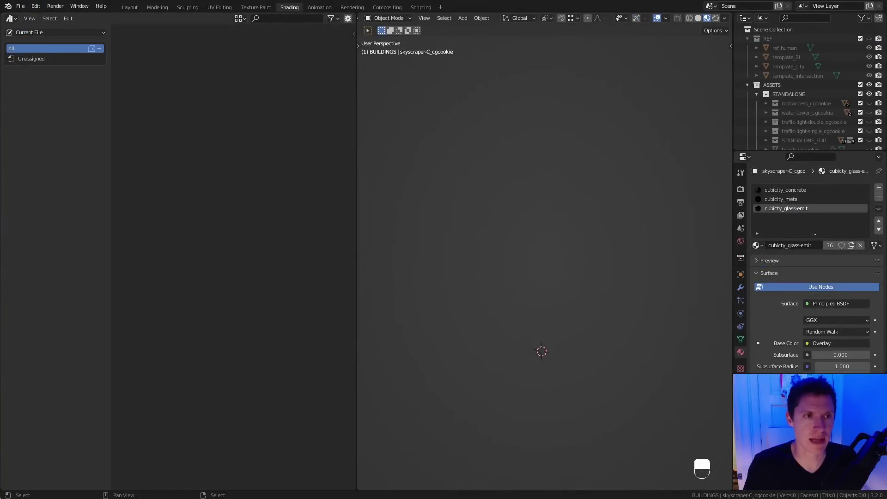
Step: Register the cubicity_ASSETS folder as an asset library in the preferences and name it CUBICITY Asset Library
left_click(35, 6)
left_click(57, 147)
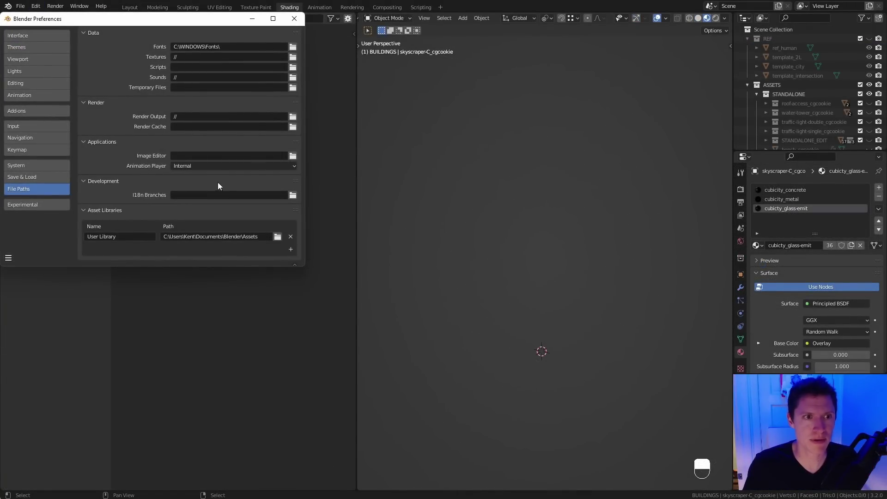
left_click(290, 249)
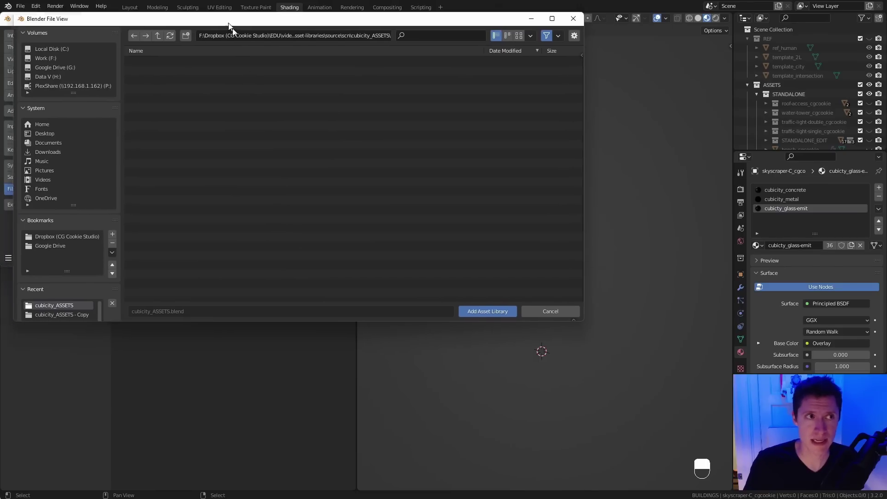
left_click(184, 105)
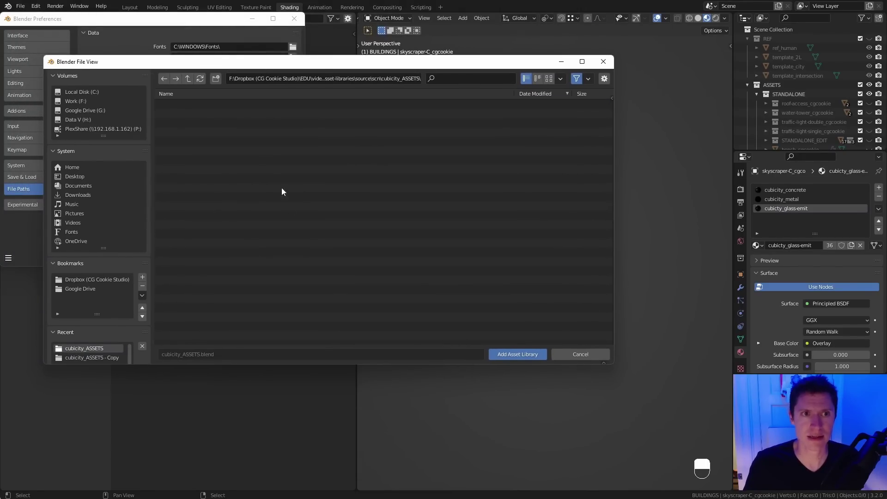
left_click(517, 354)
left_click(137, 247)
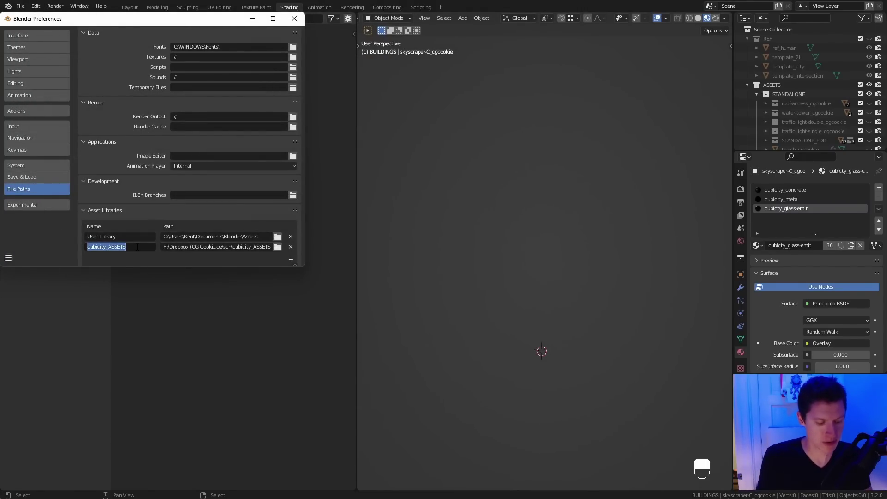
type("CUBICITY Asset Library")
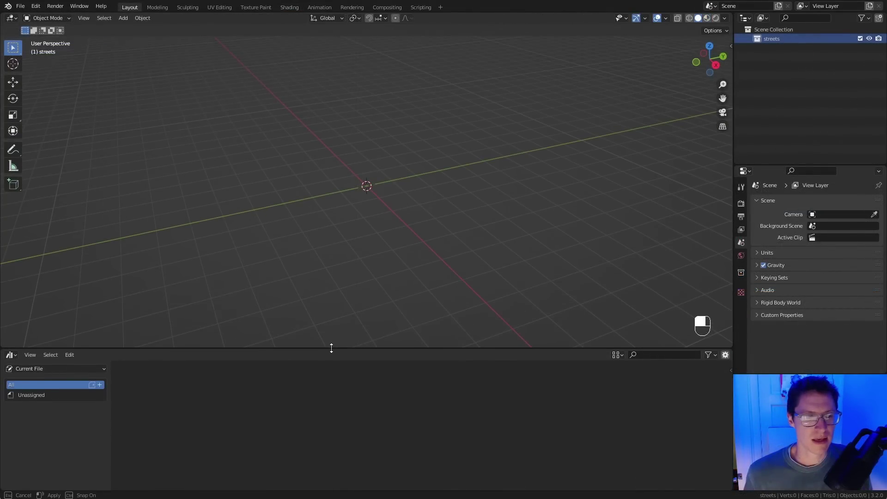
Step: Show the CUBICITY Asset Library in the asset browser and set its import method to Link
left_click(34, 361)
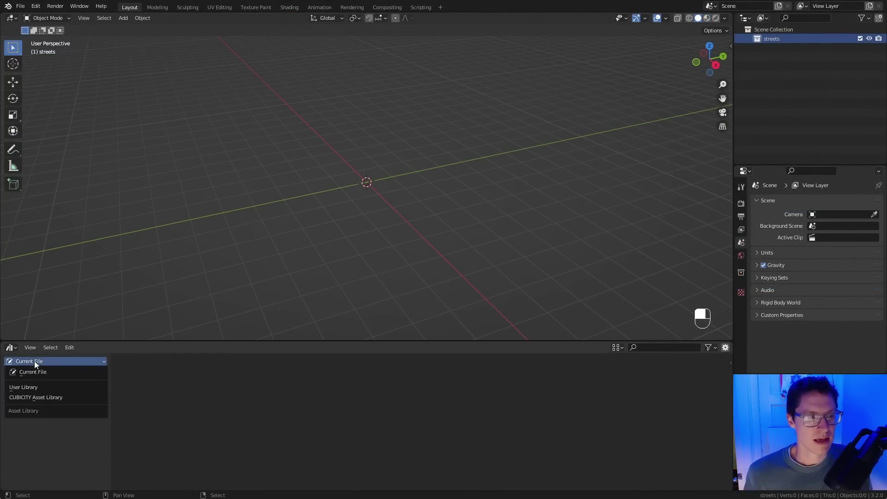
left_click(27, 398)
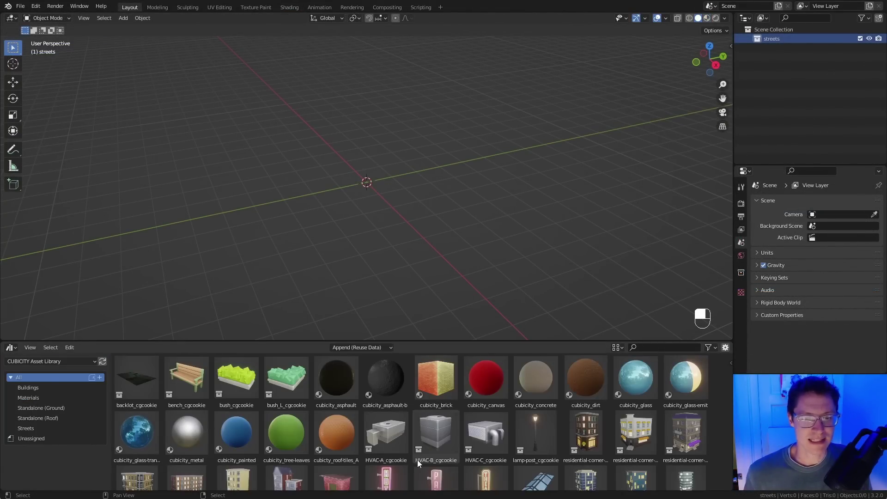
left_click(361, 348)
left_click(346, 367)
Step: Display the Streets catalog of the asset library with larger thumbnails
left_click(27, 428)
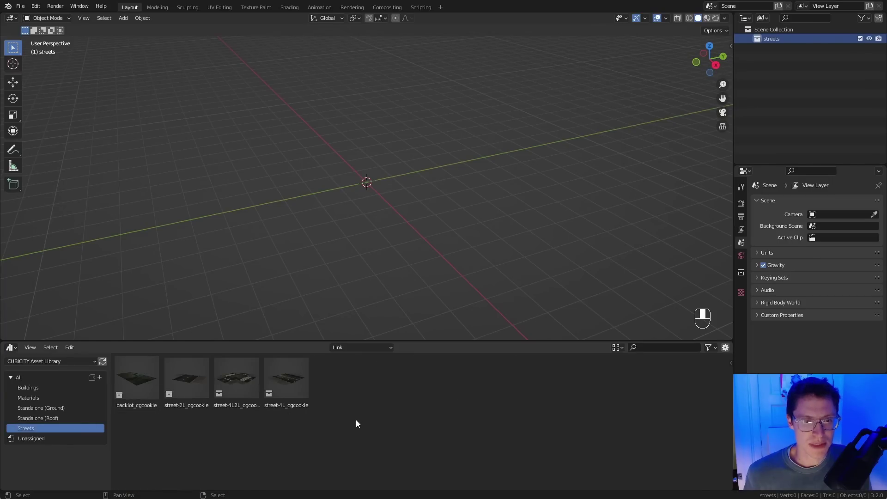
left_click(618, 347)
left_click(637, 363)
left_click(630, 404)
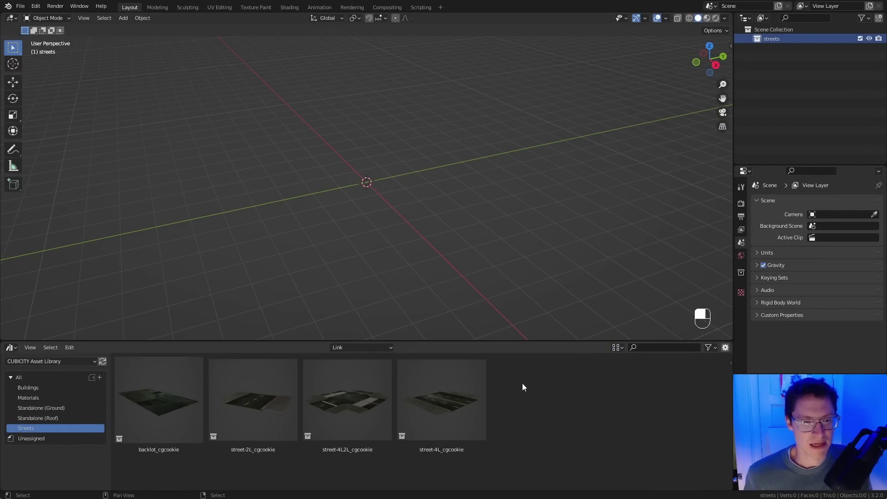
Step: Link the street-4L2L_cgcookie intersection into the streets collection and reset its location to the world origin
left_click_drag(336, 410, 364, 196)
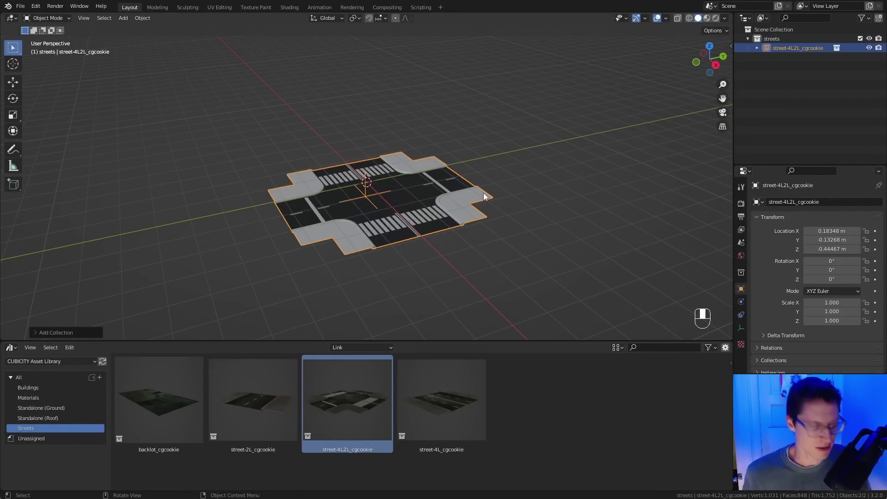
key("alt+g")
middle_click_drag(483, 190, 489, 155, "shift")
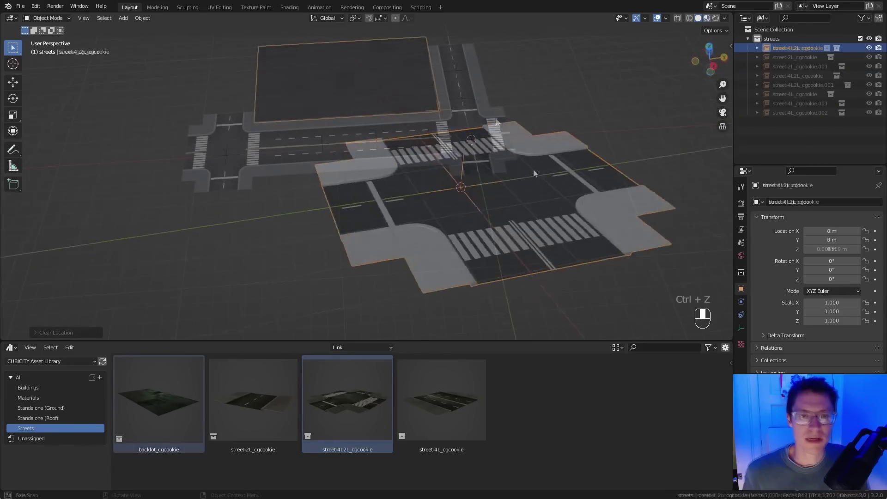
Step: Duplicate the backlot along the Y axis and place the copy across the four-lane street
key("shift+d")
key("y")
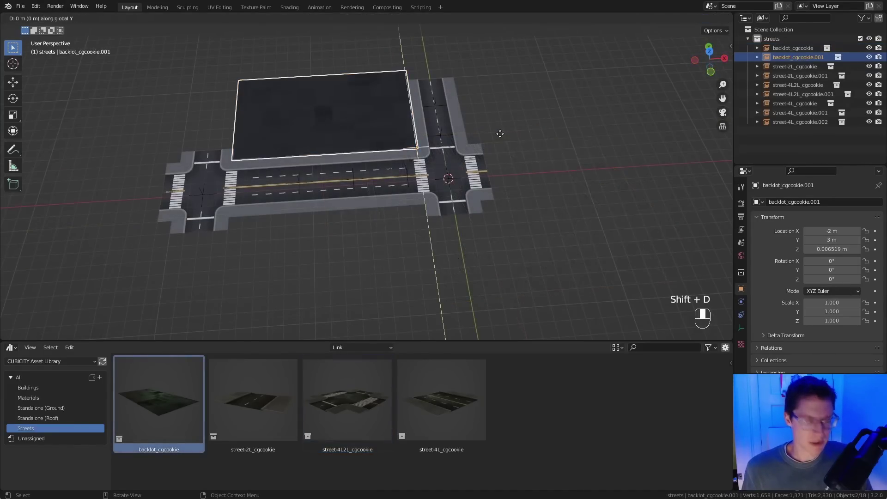
left_click(497, 270)
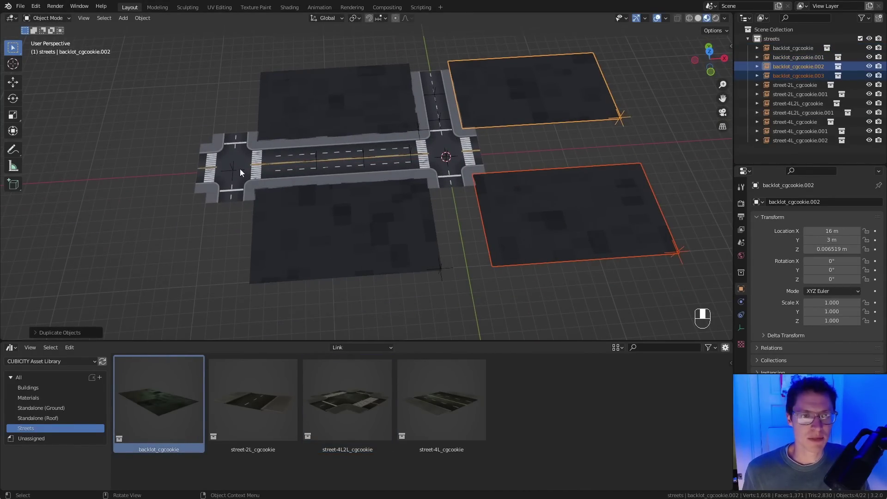
Step: Duplicate the four-lane street row with its intersections, place the copied intersection at -12.8 m on Y, and duplicate the two-lane street
key("shift+d")
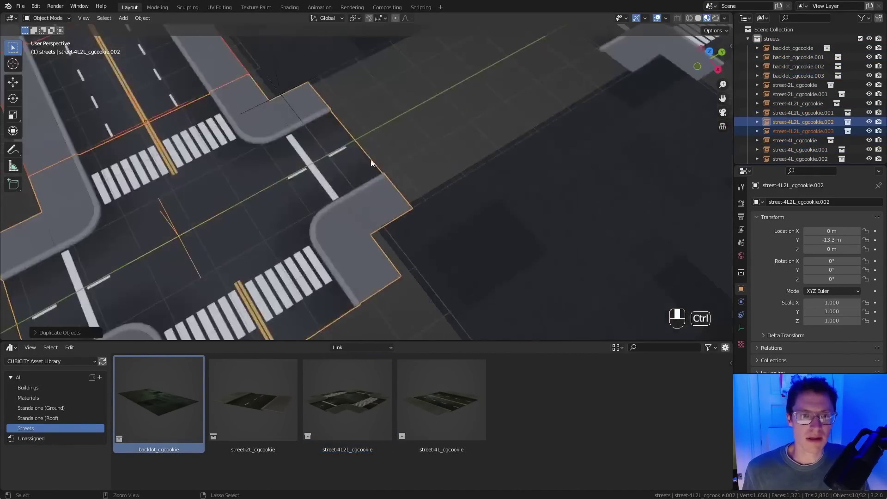
key("g")
left_click(374, 197)
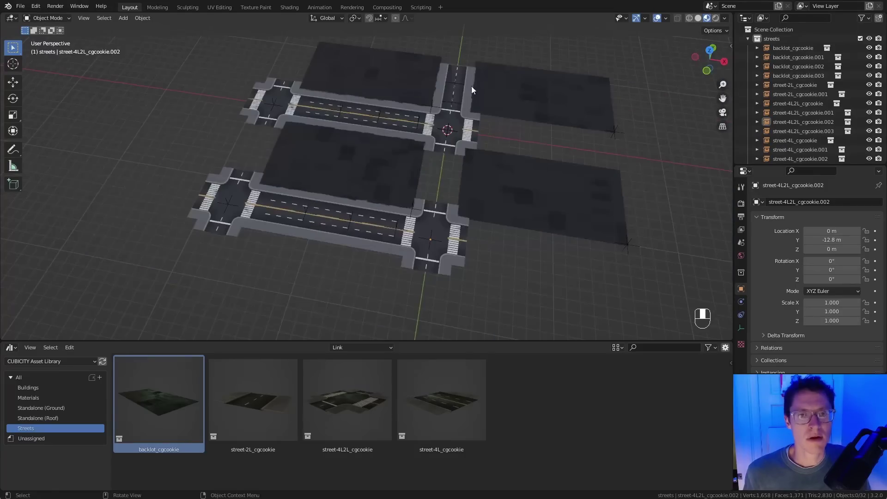
key("shift+d")
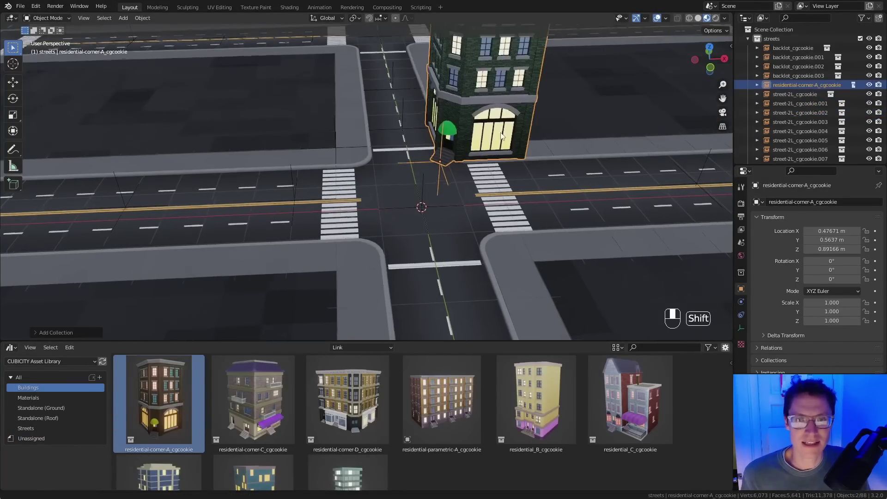
Step: Reset the linked residential-corner-A_cgcookie building to the world origin and move it along the ground plane toward the block's corner
key("alt+g")
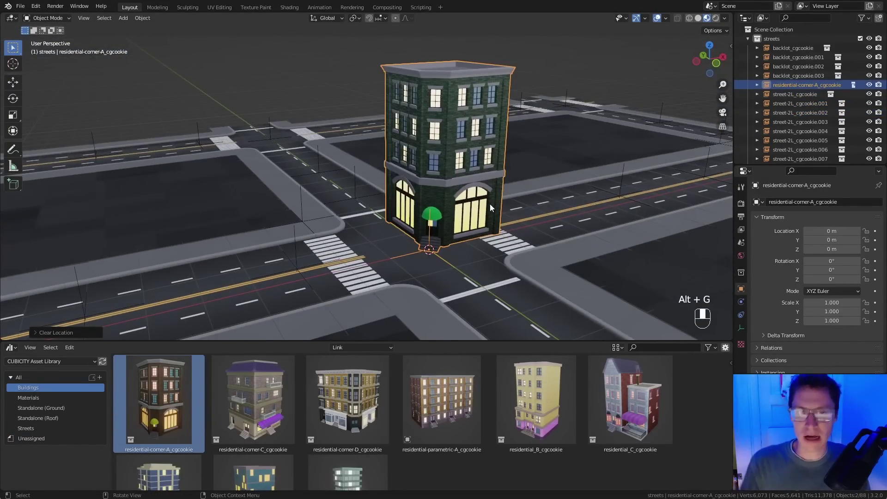
key("KP_Decimal")
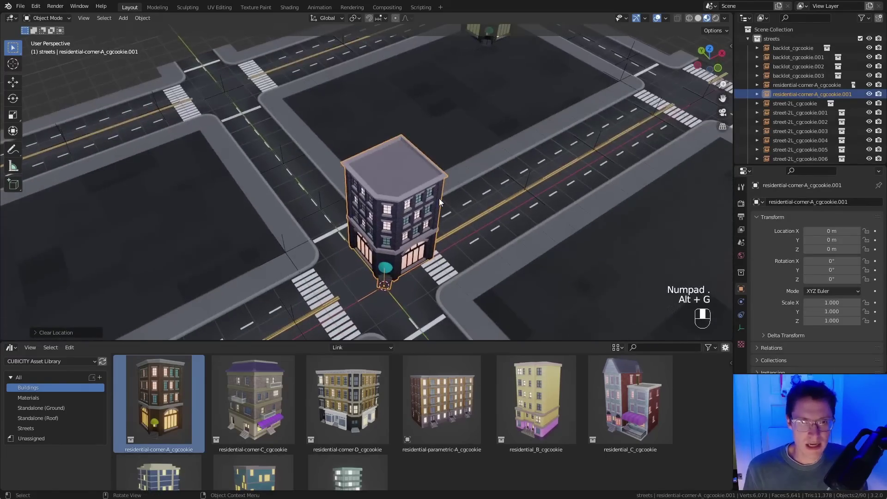
key("g")
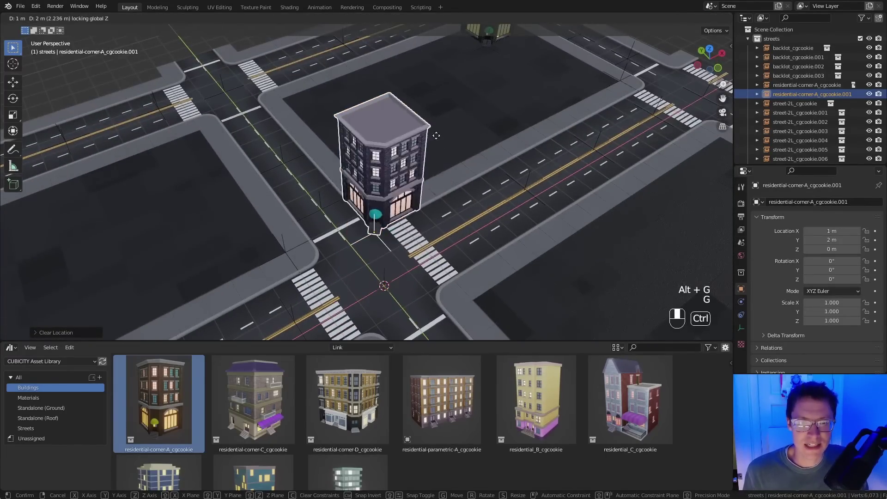
left_click(436, 162)
Step: Link the residential-corner-D_cgcookie building into the scene and reset its location to the world origin
scroll(436, 162, "up", 4)
middle_click_drag(437, 162, 415, 152)
key("a")
key("a")
left_click_drag(348, 400, 184, 166)
key("alt+g")
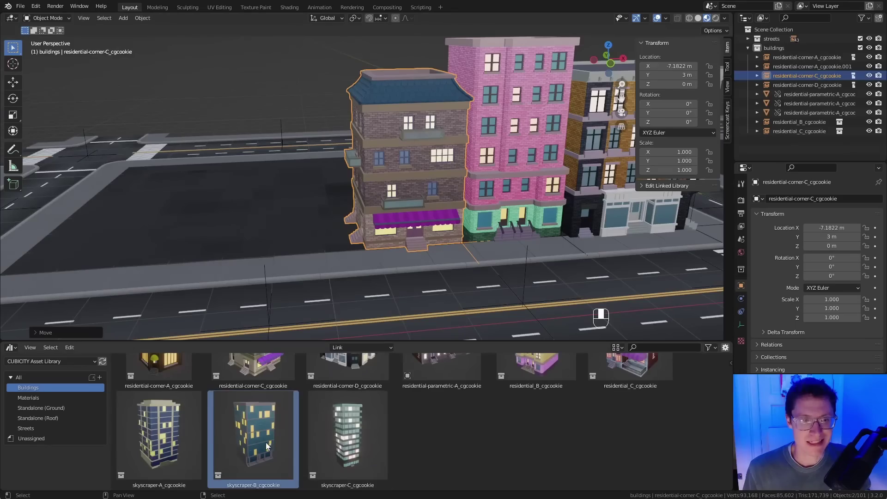